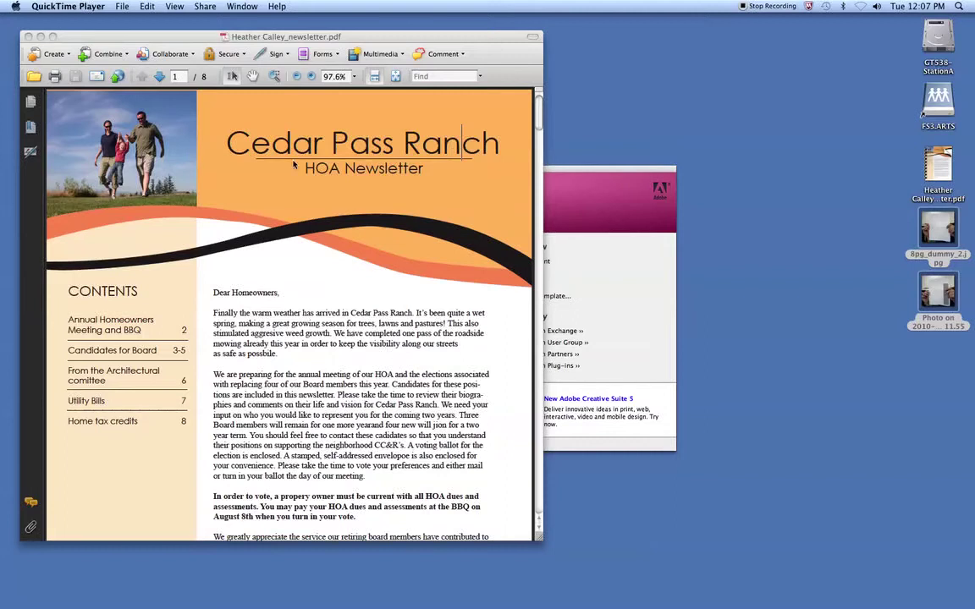
# In Acrobat, scroll through all eight 8.75 x 11.25 in newsletter pages to the tax-credits back page
pyautogui.click(403, 185)
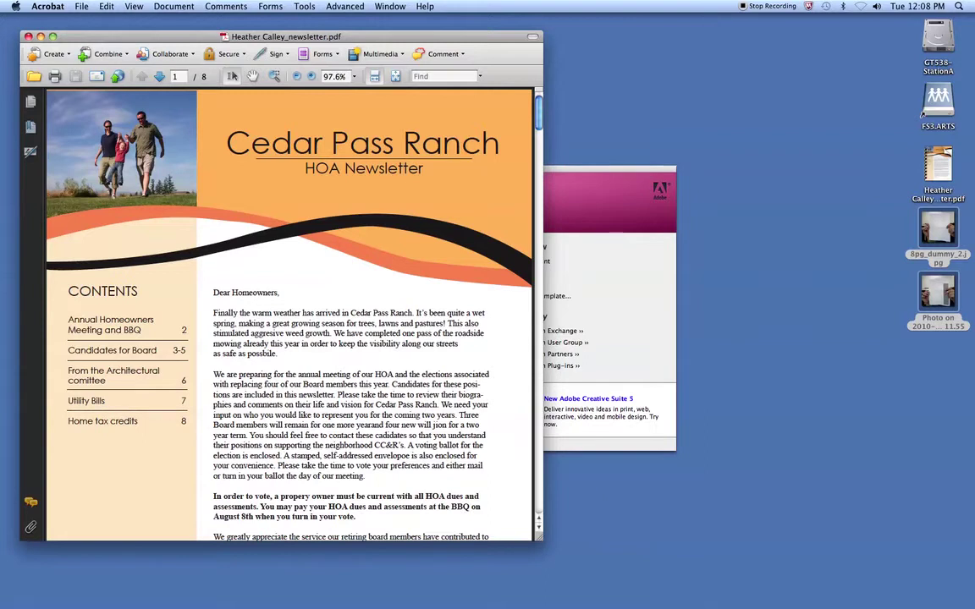
pyautogui.scroll(-3, 362, 152)
pyautogui.scroll(3, 362, 118)
pyautogui.moveTo(62, 532)
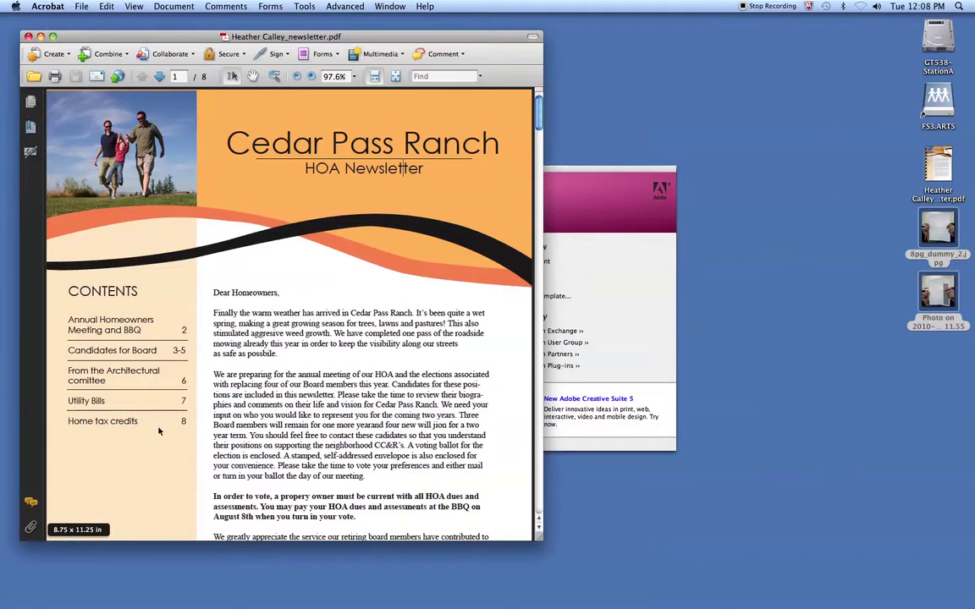
pyautogui.scroll(-10, 142, 382)
pyautogui.scroll(-14, 288, 313)
pyautogui.scroll(-20, 159, 427)
pyautogui.scroll(-20, 159, 428)
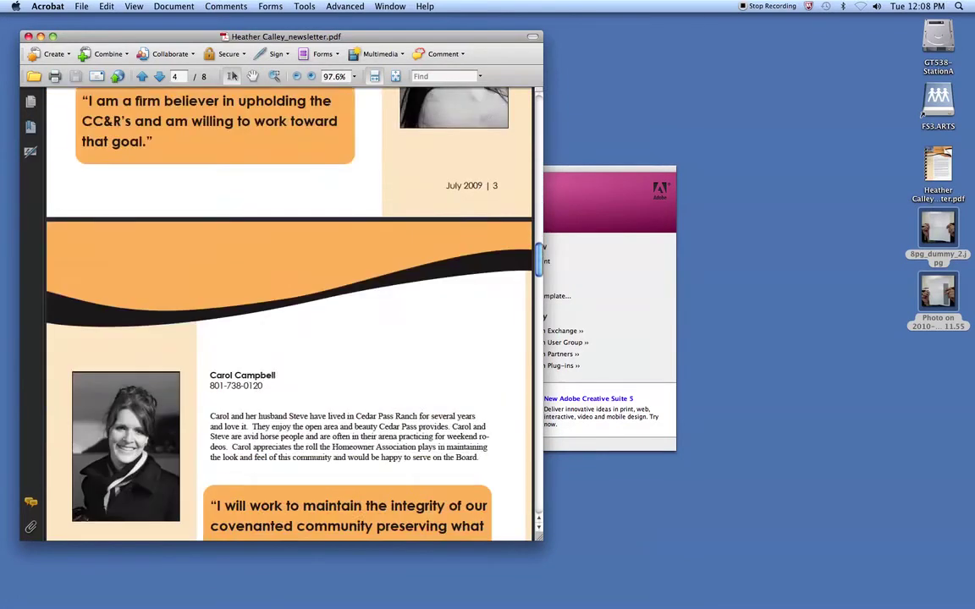
pyautogui.scroll(-17, 142, 380)
pyautogui.scroll(9, 142, 380)
pyautogui.scroll(4, 68, 223)
pyautogui.scroll(-6, 77, 266)
pyautogui.scroll(-14, 77, 266)
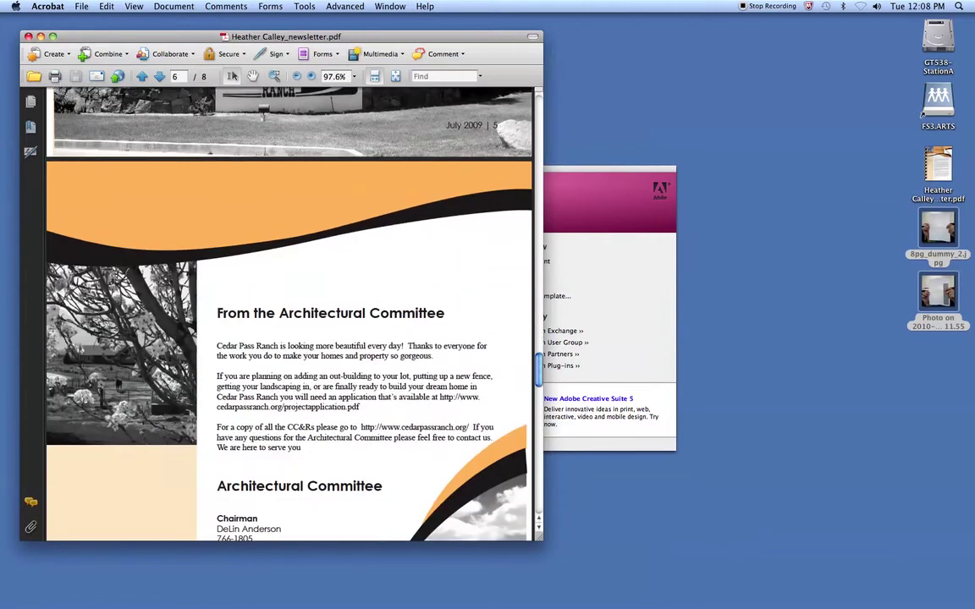
pyautogui.scroll(-20, 78, 266)
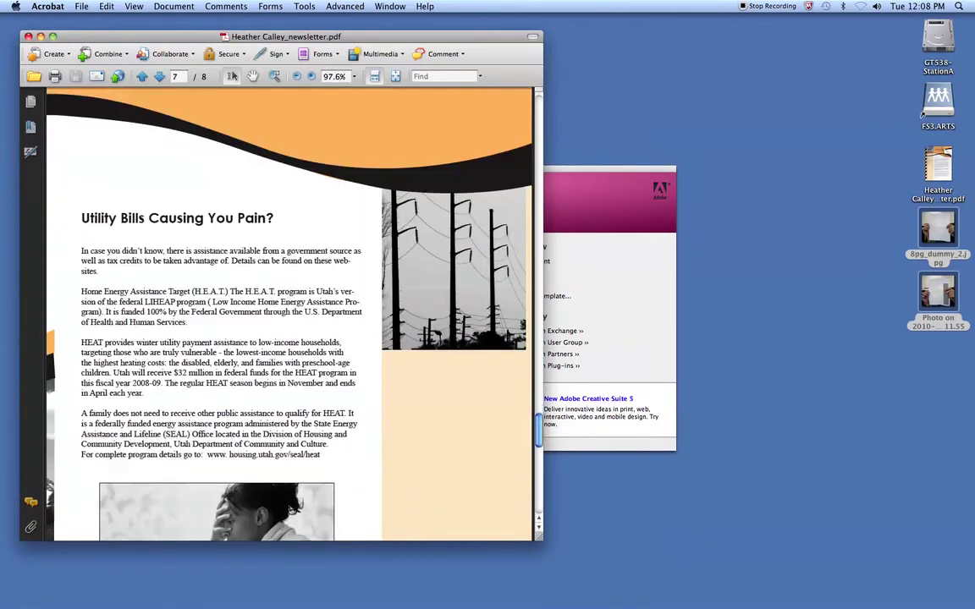
pyautogui.scroll(-18, 225, 314)
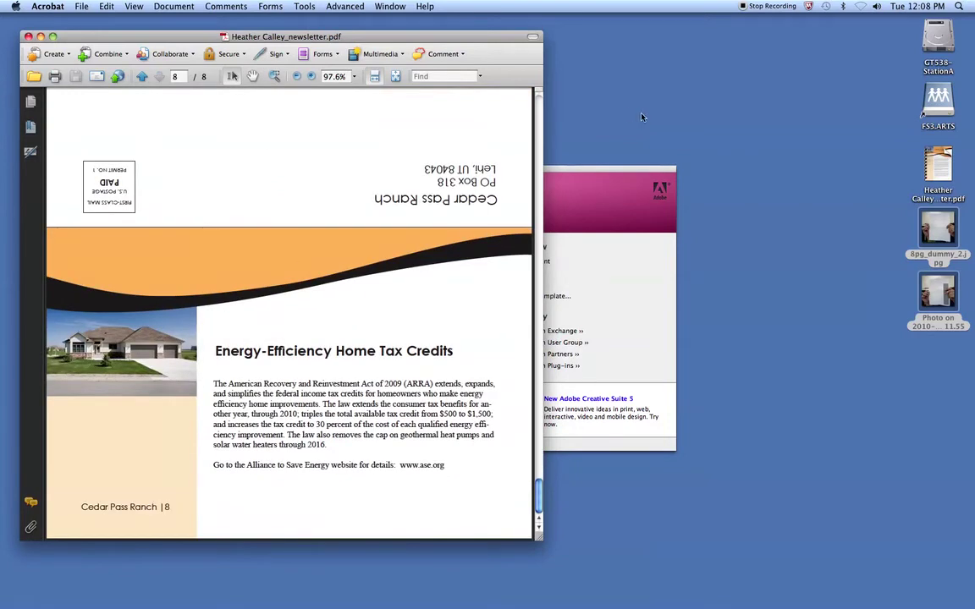
# Quick Look 8pg_dummy_2.jpg and the other folded-dummy photo, then close the preview
pyautogui.click(929, 235)
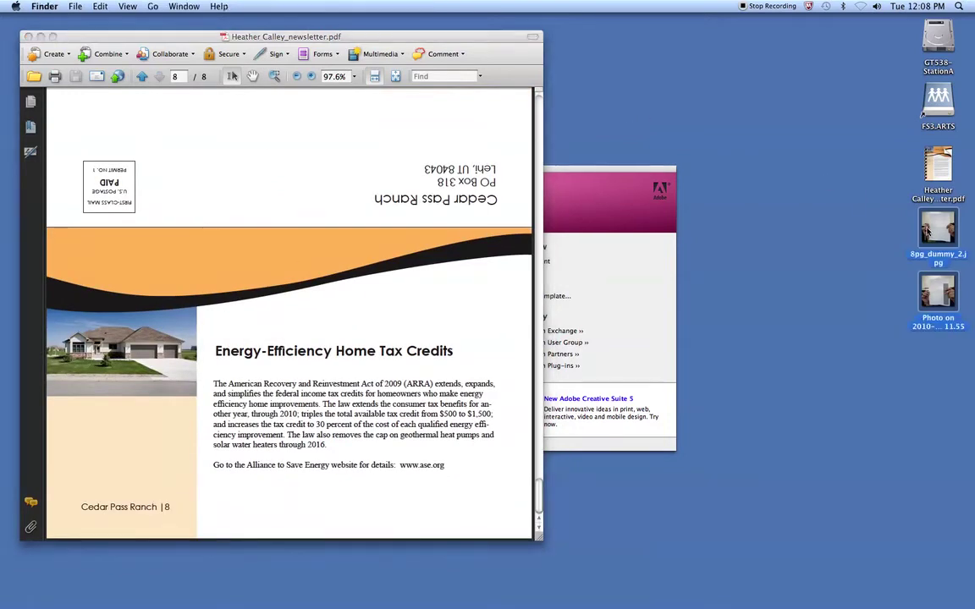
pyautogui.click(944, 231)
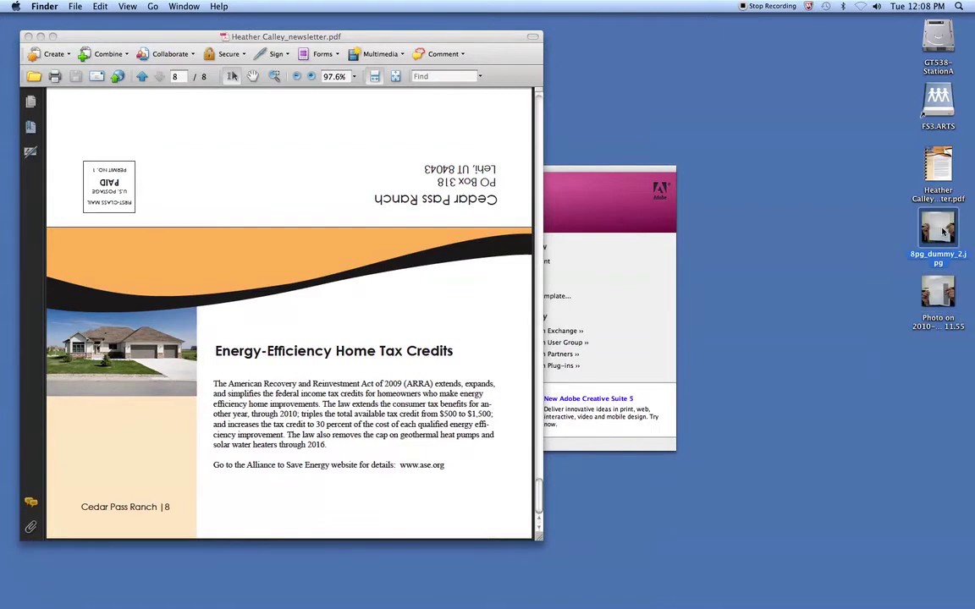
pyautogui.press('space')
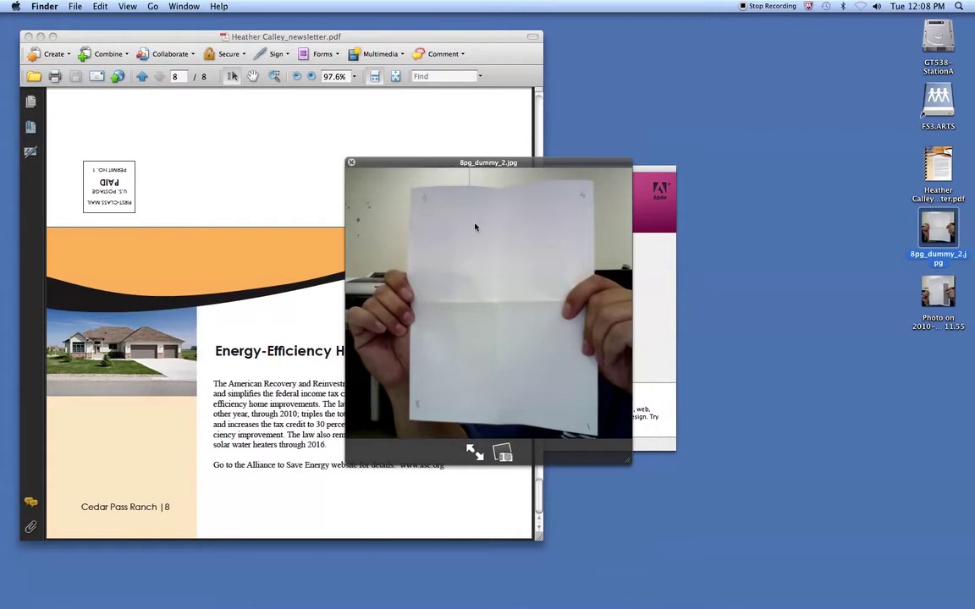
pyautogui.click(940, 292)
pyautogui.press('space')
pyautogui.press('space')
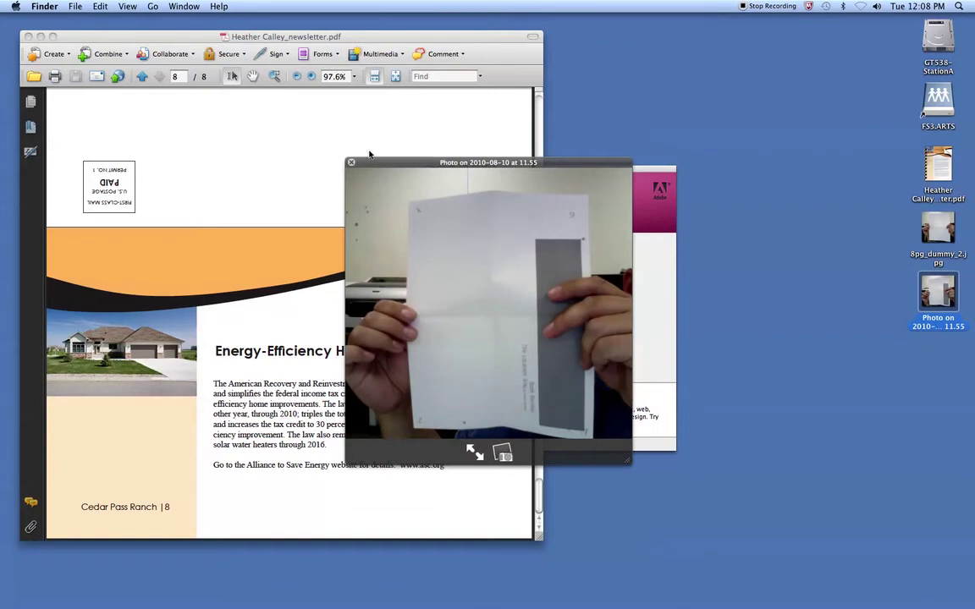
pyautogui.moveTo(409, 163); pyautogui.dragTo(395, 125)
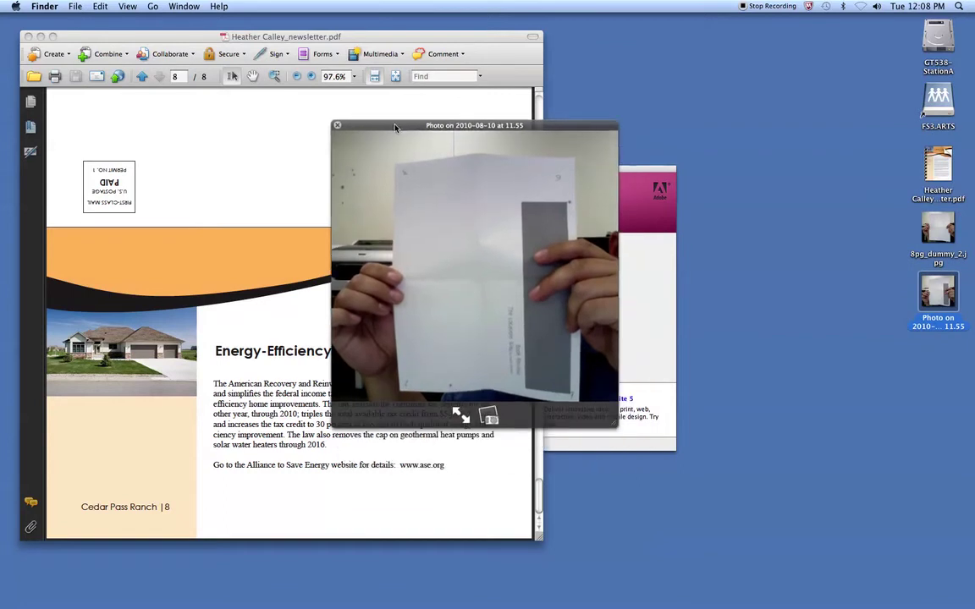
pyautogui.click(336, 126)
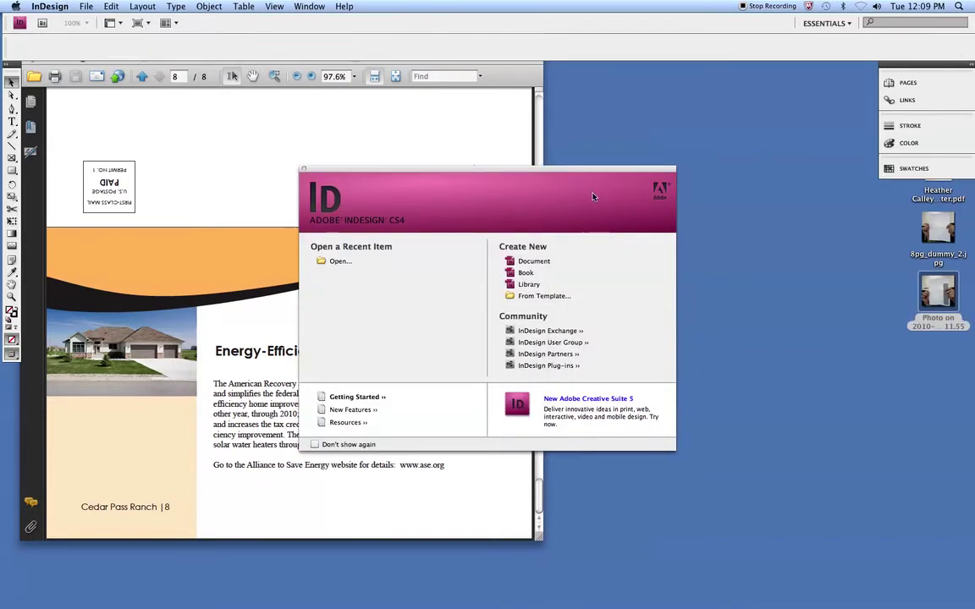
# Start a new document, turn off facing pages, then cancel the setup
pyautogui.click(88, 6)
pyautogui.moveTo(127, 21)
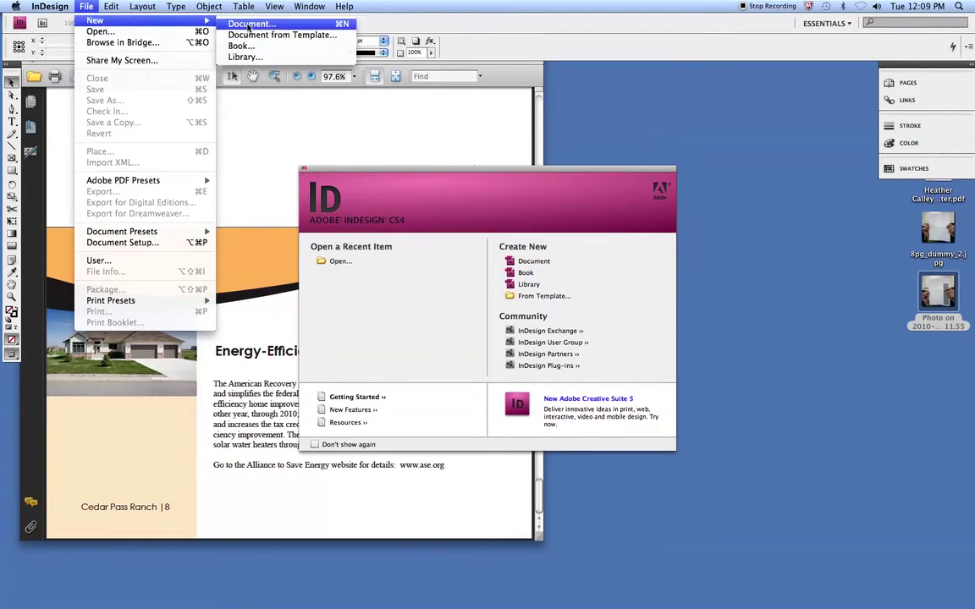
pyautogui.click(249, 24)
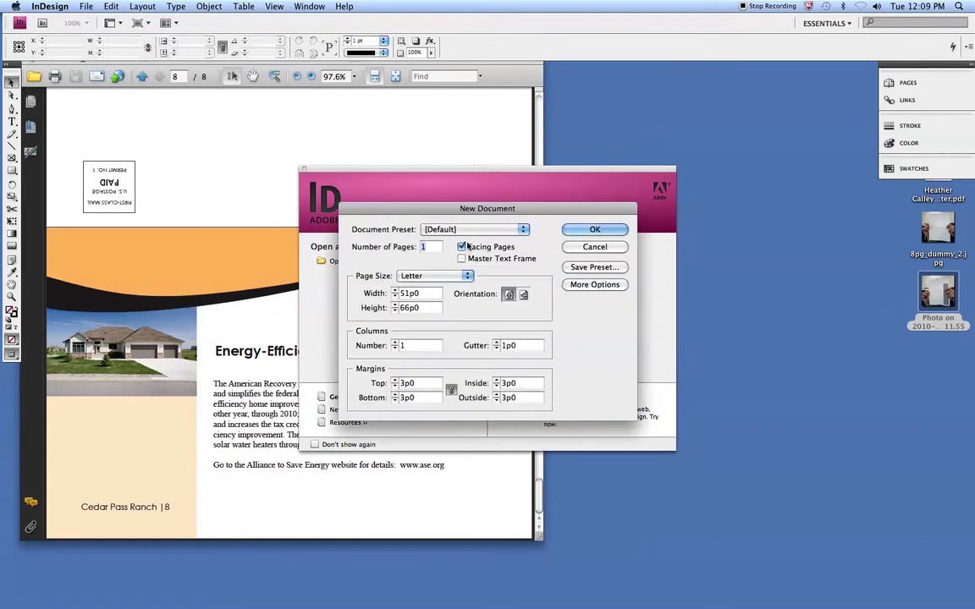
pyautogui.click(462, 246)
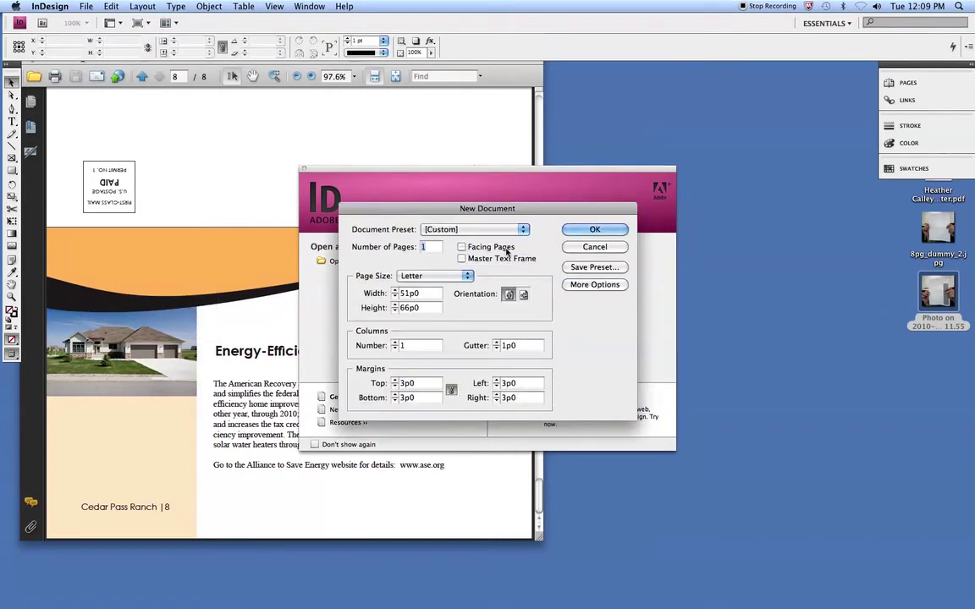
pyautogui.click(594, 247)
# Set horizontal and vertical ruler units to Inches in Units & Increments preferences
pyautogui.click(64, 7)
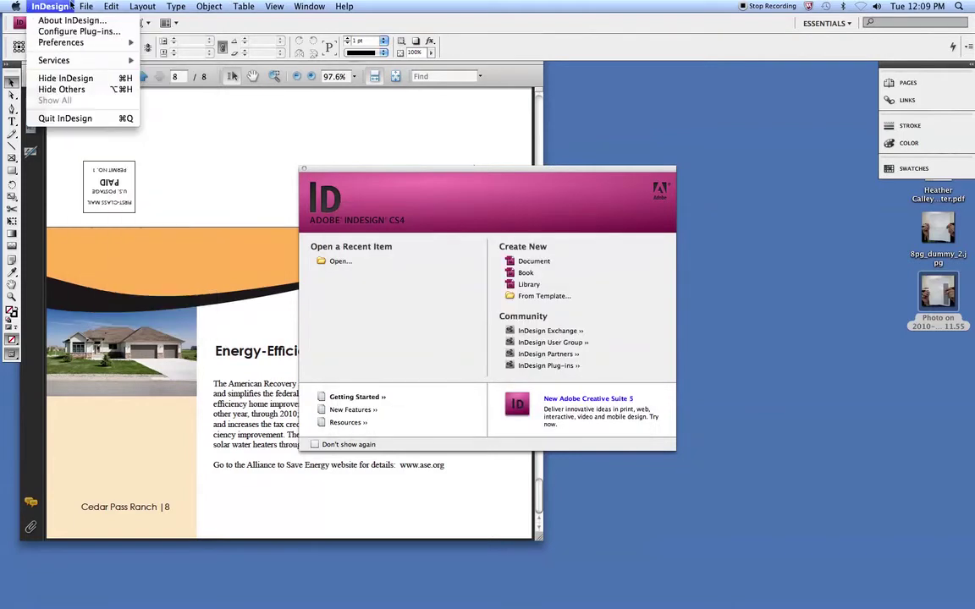
pyautogui.moveTo(102, 43)
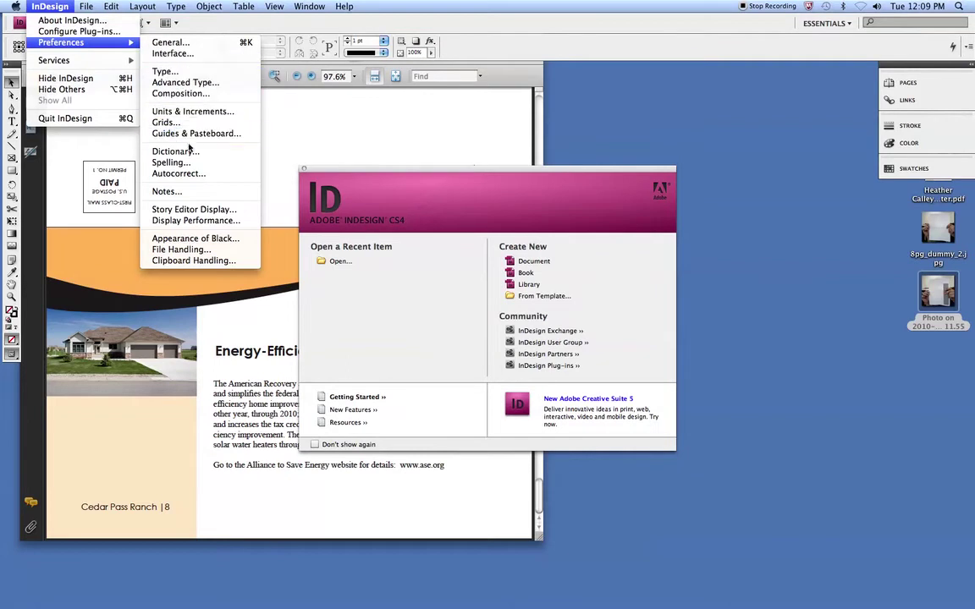
pyautogui.click(179, 111)
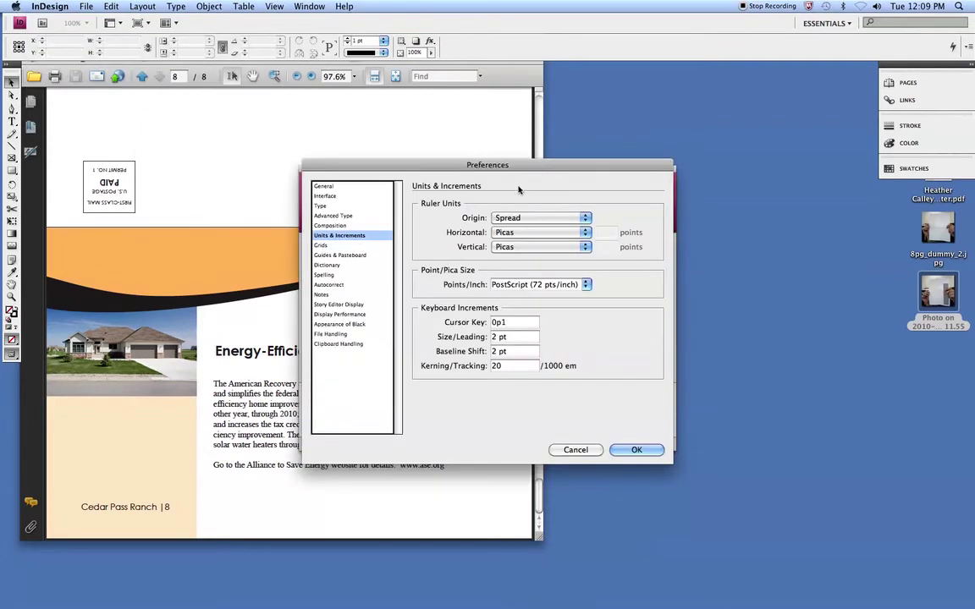
pyautogui.click(521, 234)
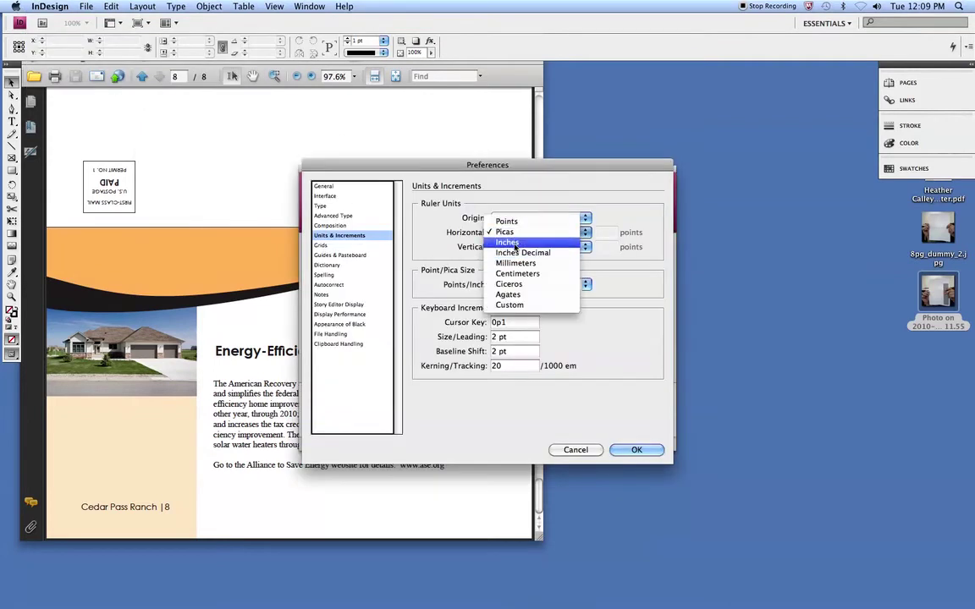
pyautogui.click(549, 243)
pyautogui.click(539, 247)
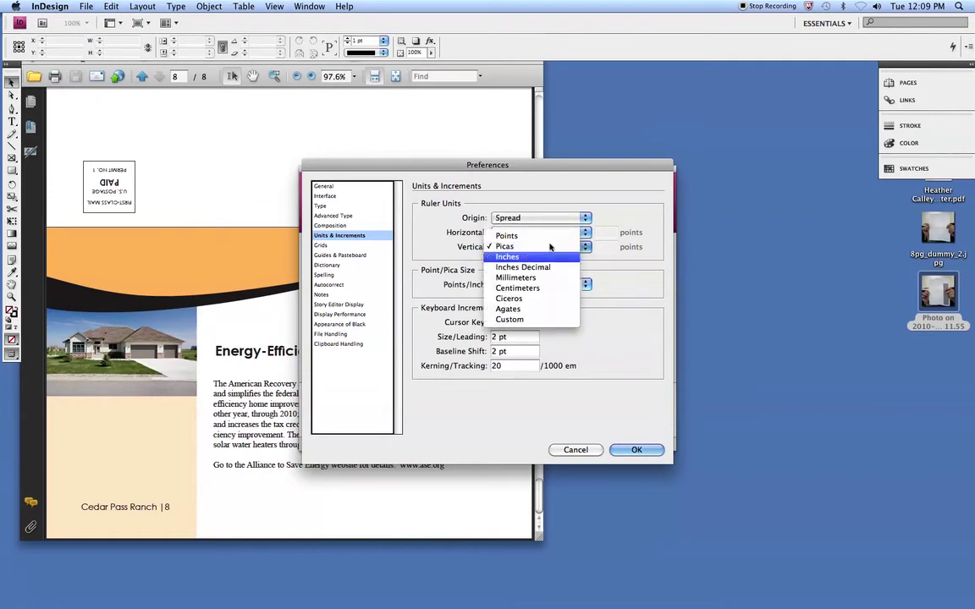
pyautogui.click(549, 256)
pyautogui.click(637, 450)
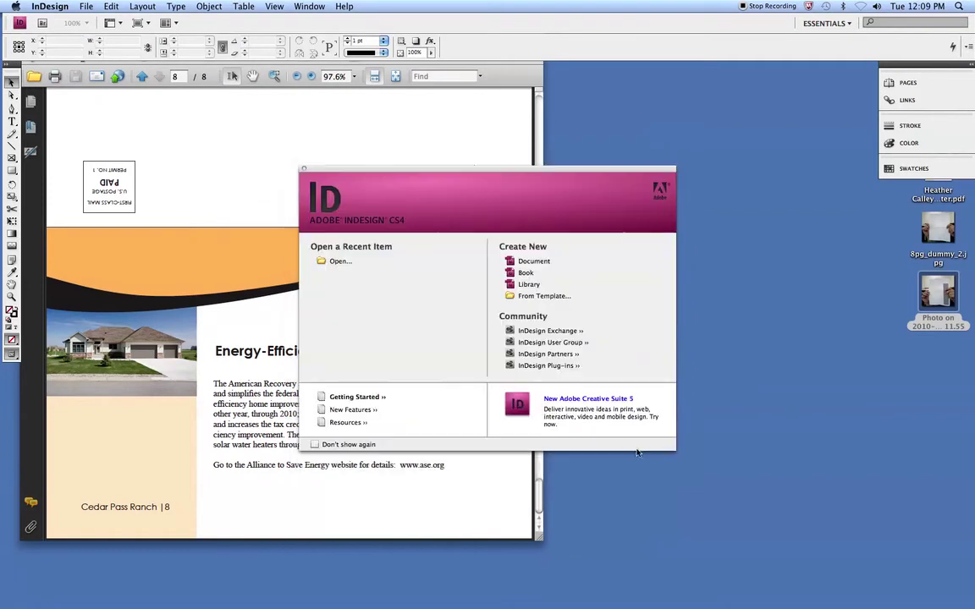
# Start a new document and set a 0.125 in bleed on all sides
pyautogui.click(85, 7)
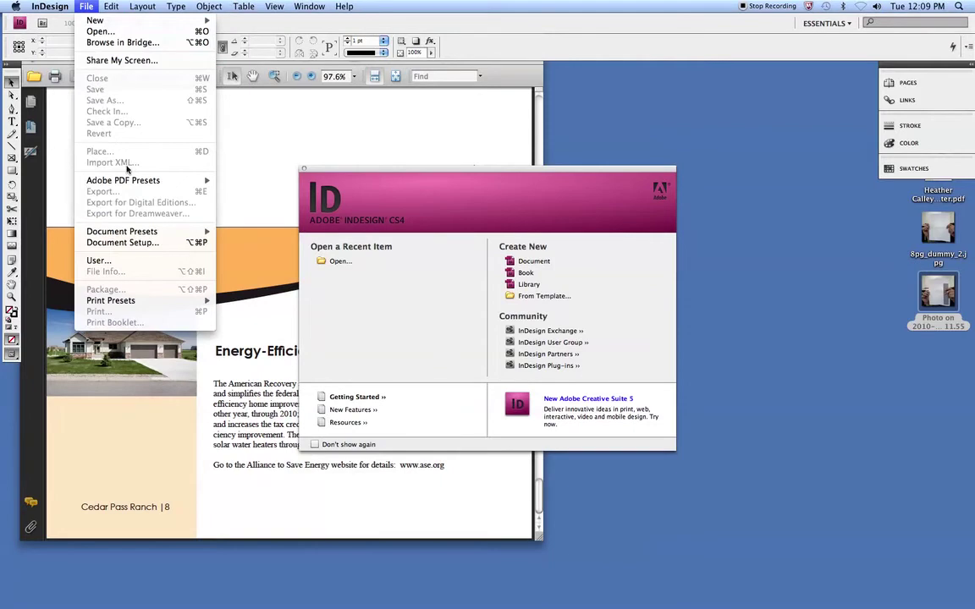
pyautogui.moveTo(97, 21)
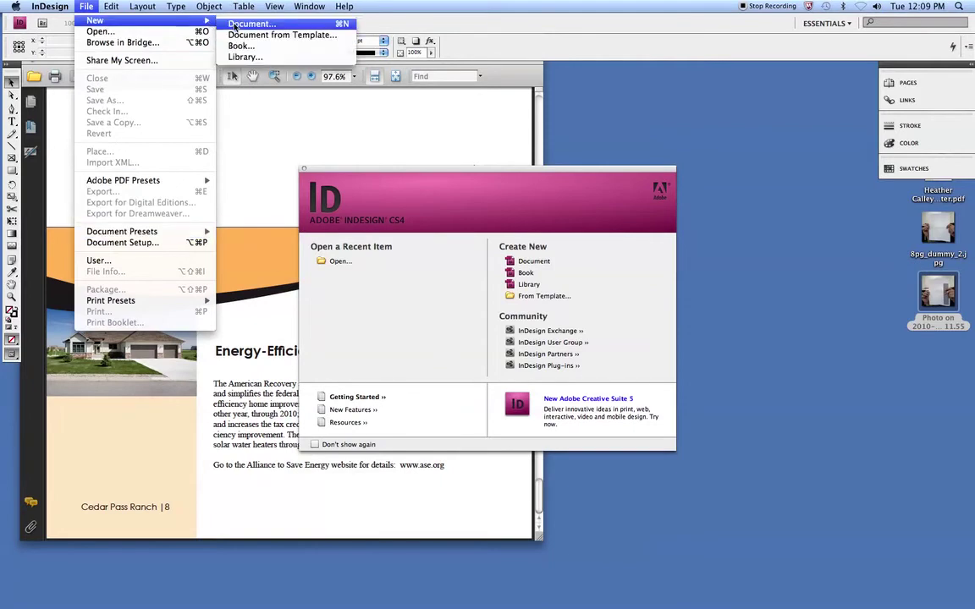
pyautogui.click(253, 24)
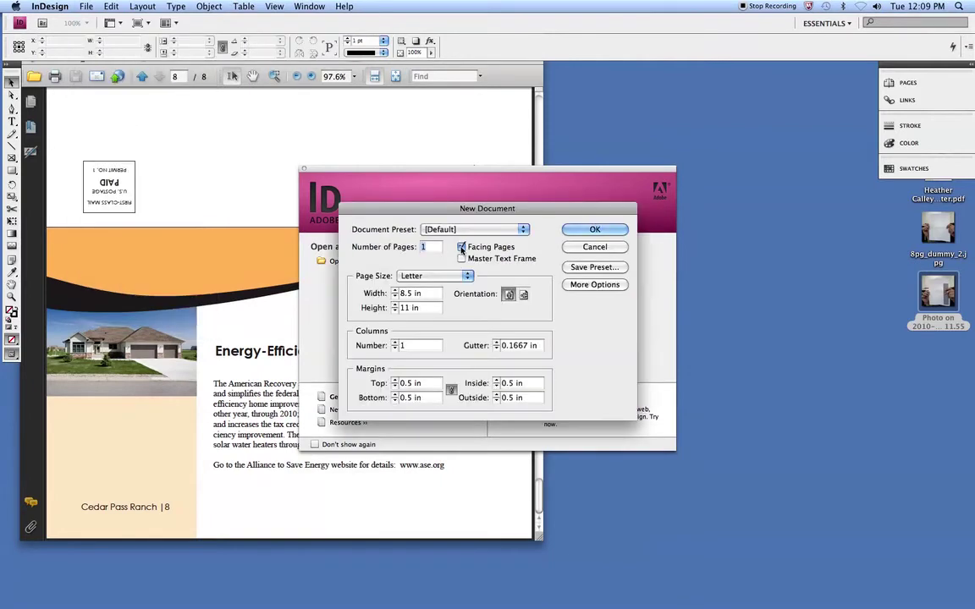
pyautogui.click(600, 284)
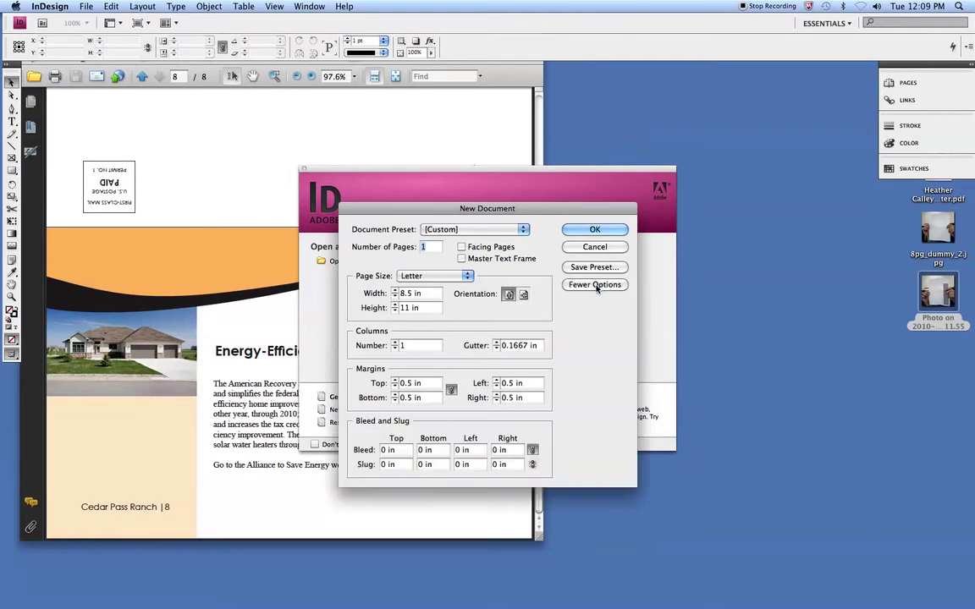
pyautogui.doubleClick(387, 450)
pyautogui.write('.125')
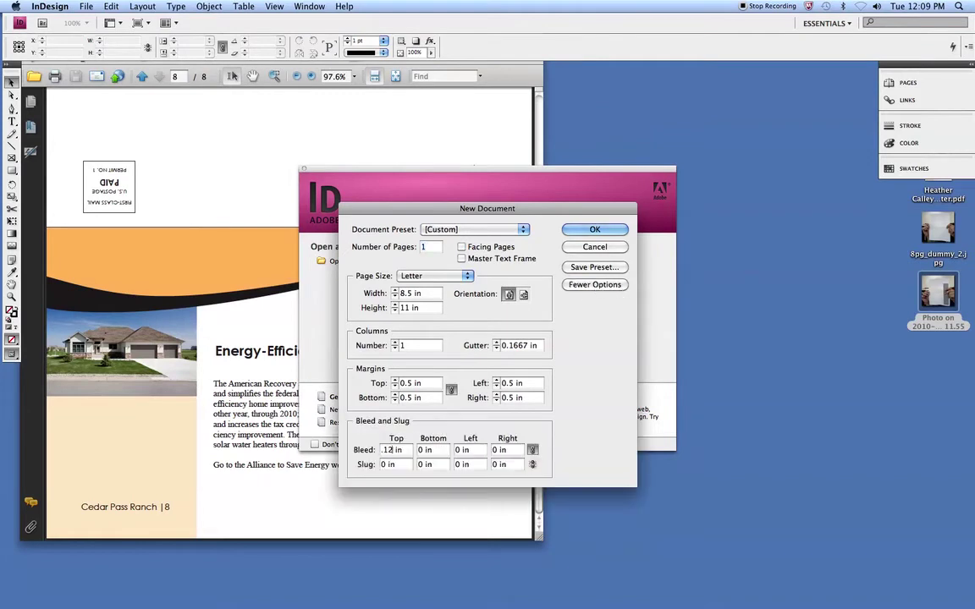
pyautogui.press('Tab')
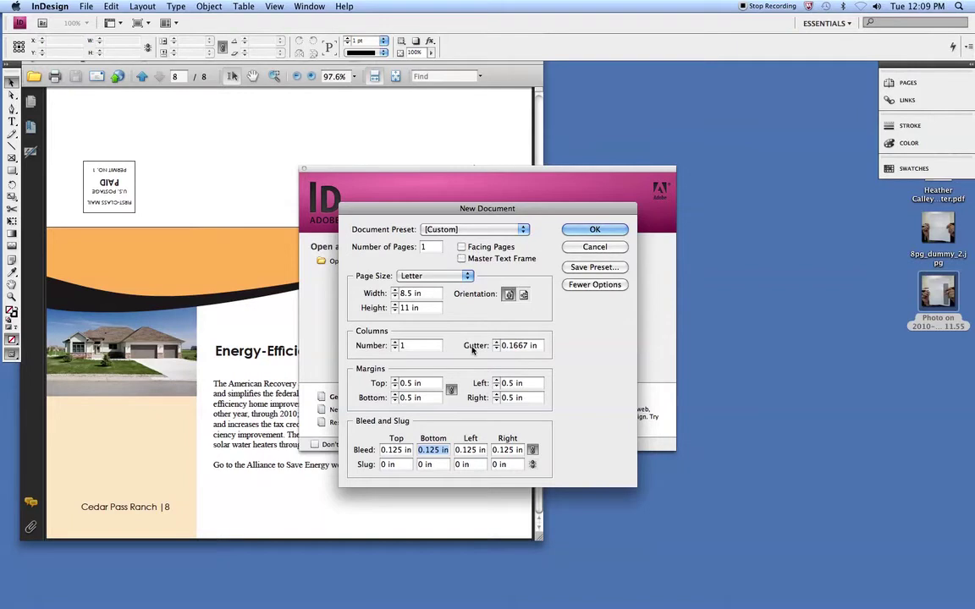
# Set the page size to 17 × 22.5 in and create the document
pyautogui.click(427, 277)
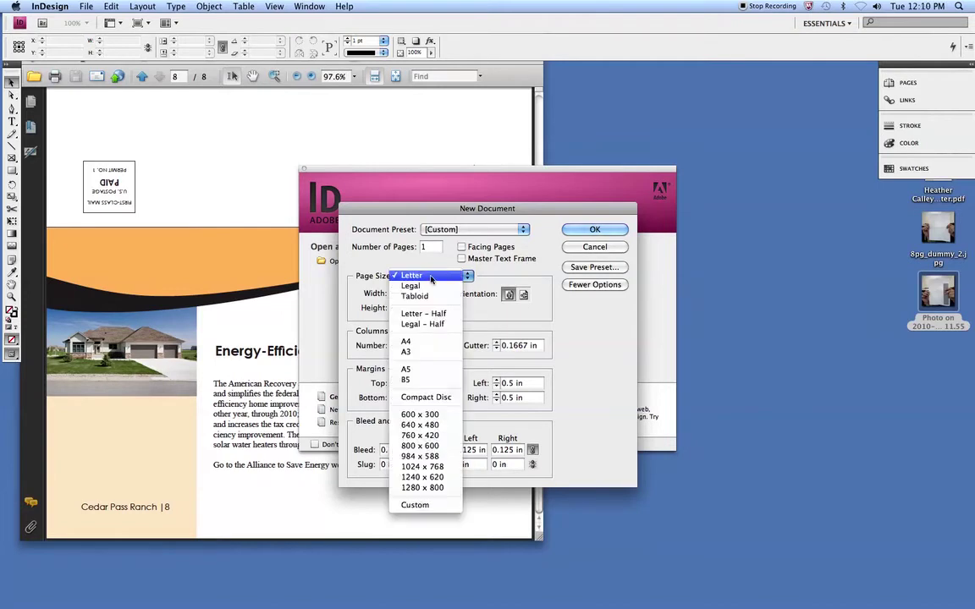
pyautogui.click(397, 248)
pyautogui.doubleClick(412, 293)
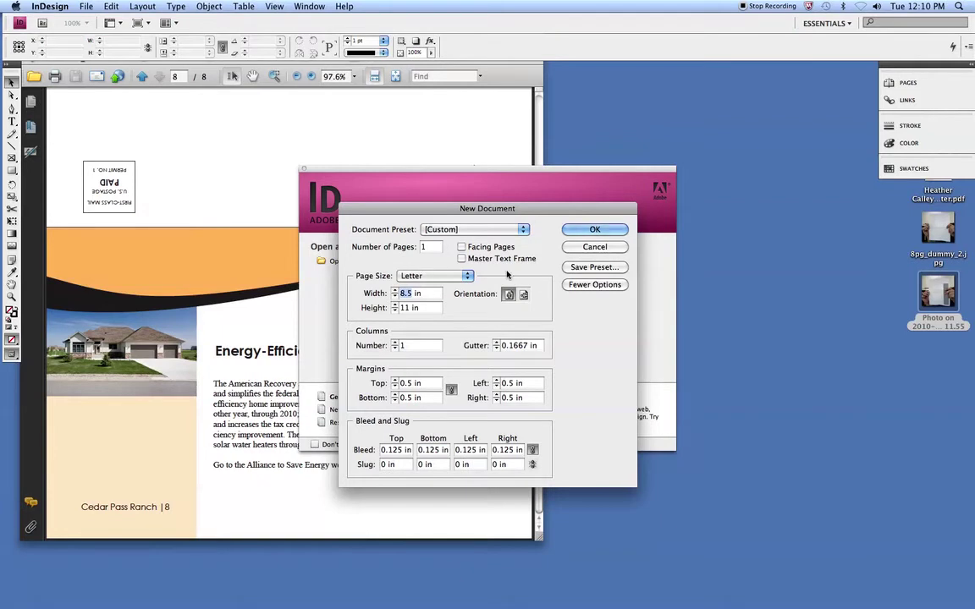
pyautogui.write('17')
pyautogui.press('Tab')
pyautogui.write('2')
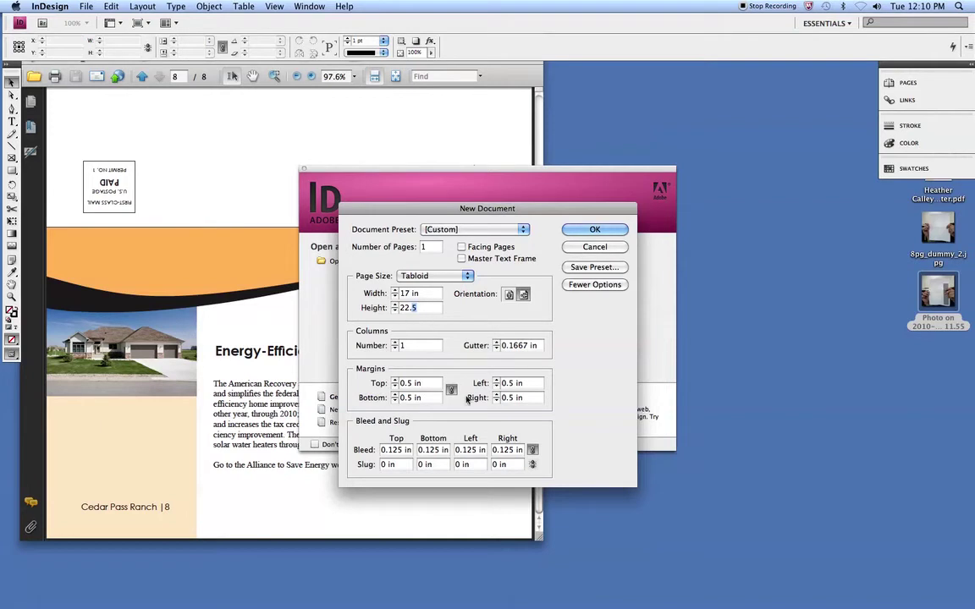
pyautogui.click(595, 286)
pyautogui.click(595, 286)
pyautogui.click(602, 230)
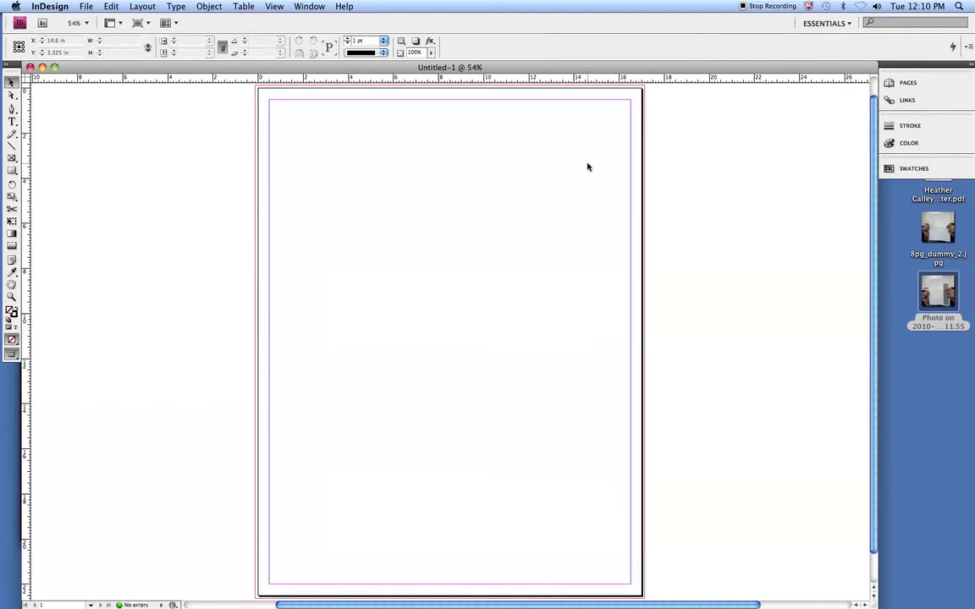
# Open the Pages panel and add a vertical guide at 8.5 in
pyautogui.click(908, 83)
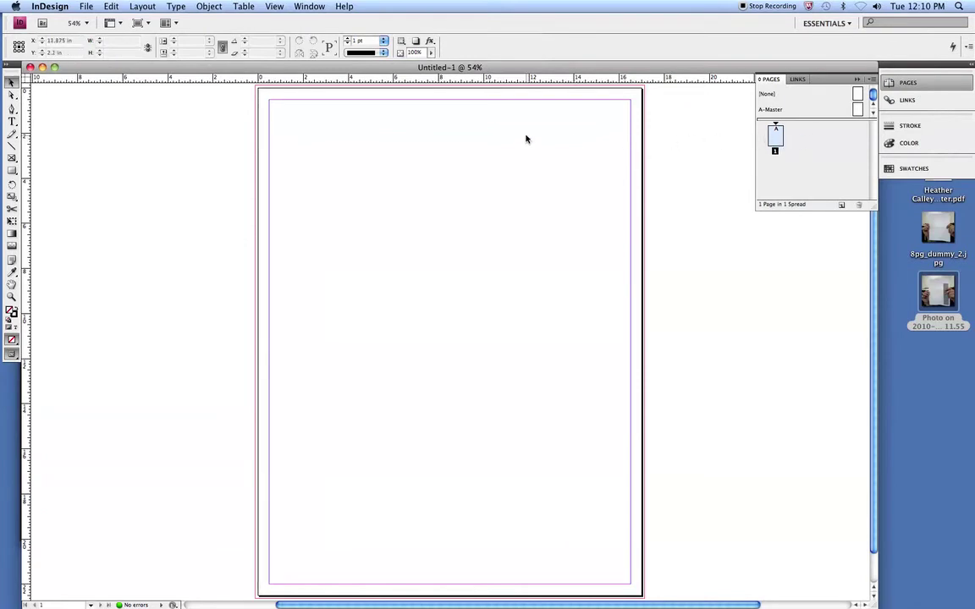
pyautogui.scroll(1, 414, 131)
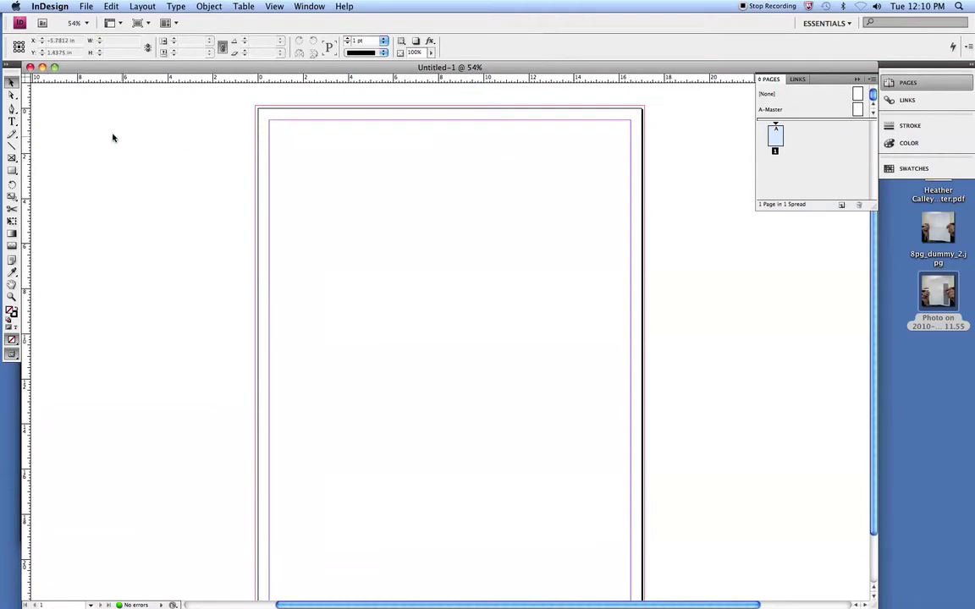
pyautogui.moveTo(28, 99); pyautogui.dragTo(449, 95)
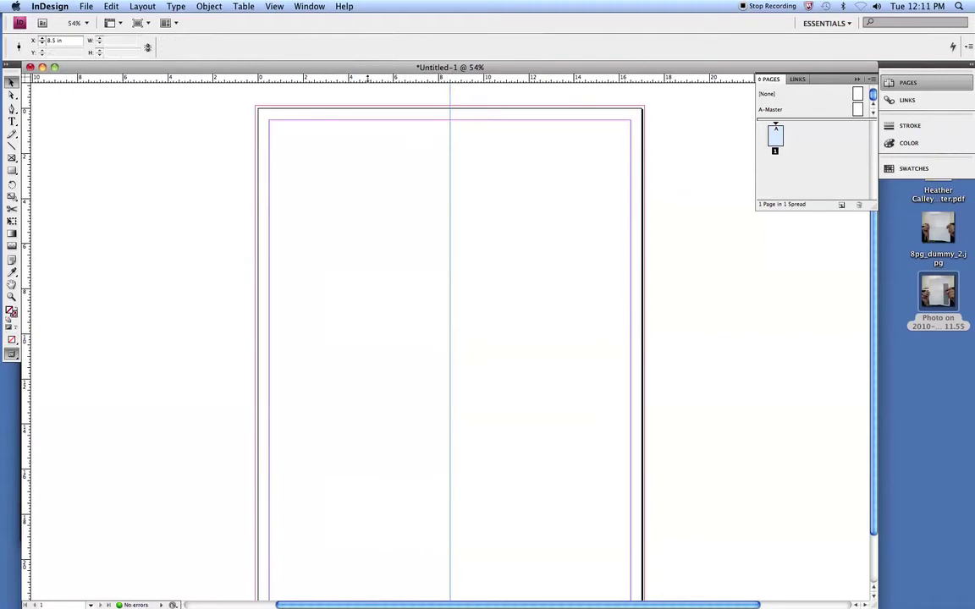
# Add two horizontal guides across the page middle, positioning one at 11.375 in
pyautogui.moveTo(368, 78); pyautogui.dragTo(194, 357)
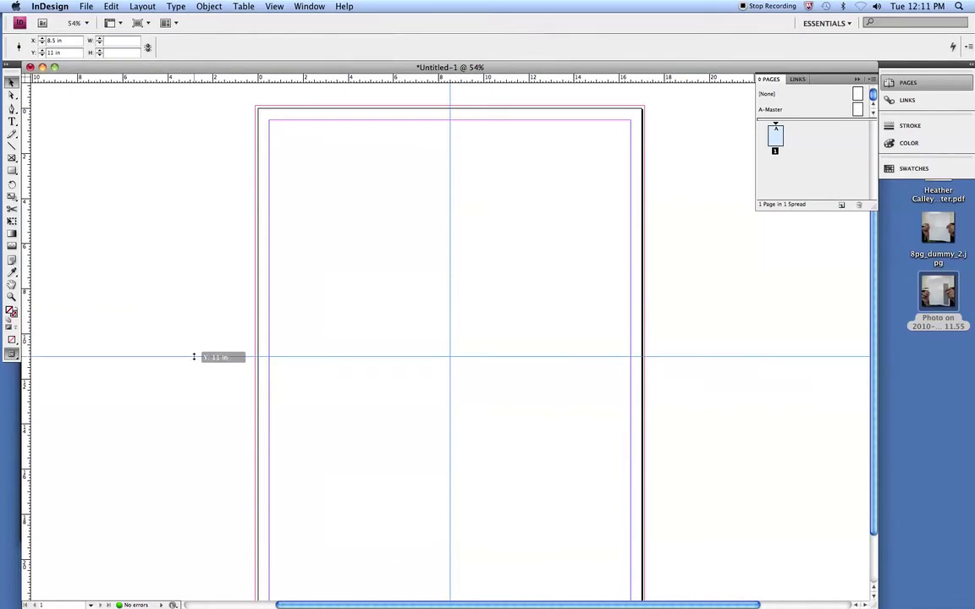
pyautogui.moveTo(194, 357); pyautogui.dragTo(224, 361)
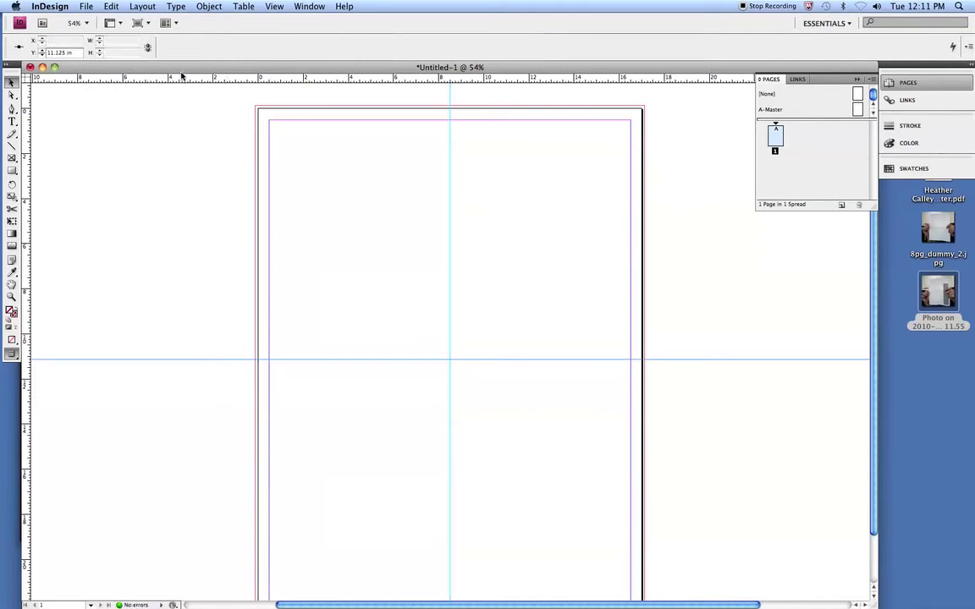
pyautogui.moveTo(183, 77); pyautogui.dragTo(185, 369)
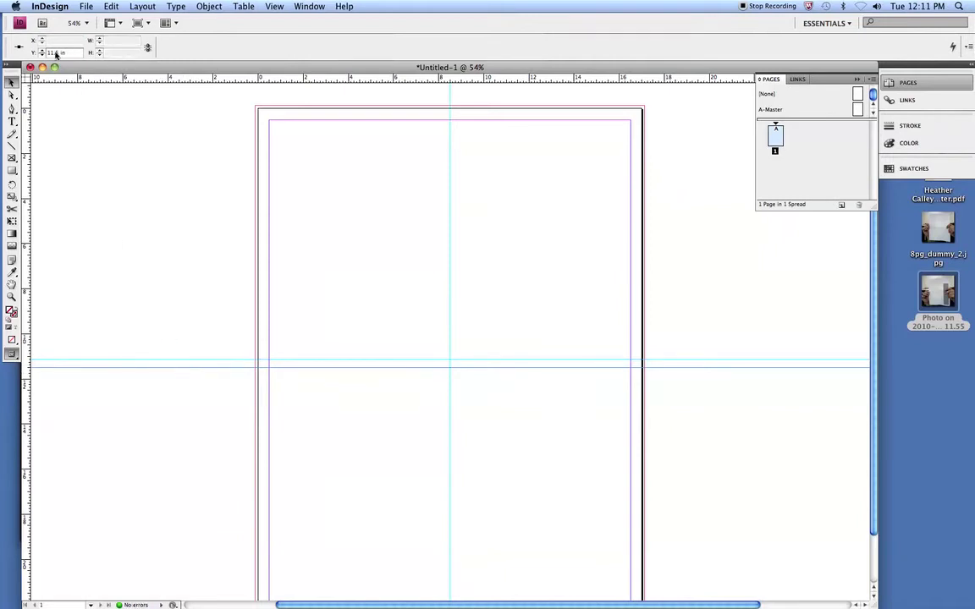
pyautogui.moveTo(55, 52); pyautogui.dragTo(64, 53)
pyautogui.write('7')
pyautogui.press('Return')
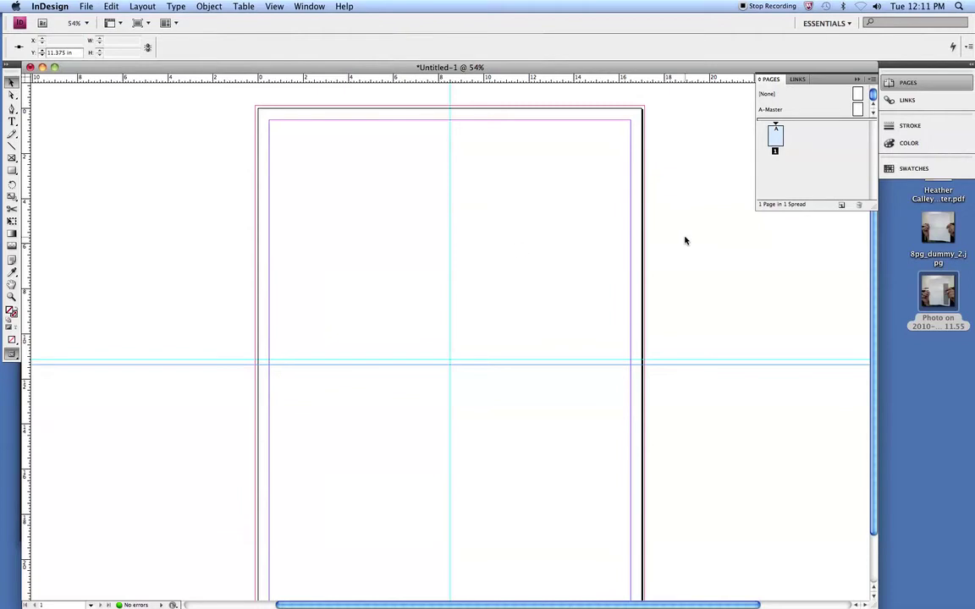
pyautogui.click(603, 275)
pyautogui.scroll(-2, 603, 276)
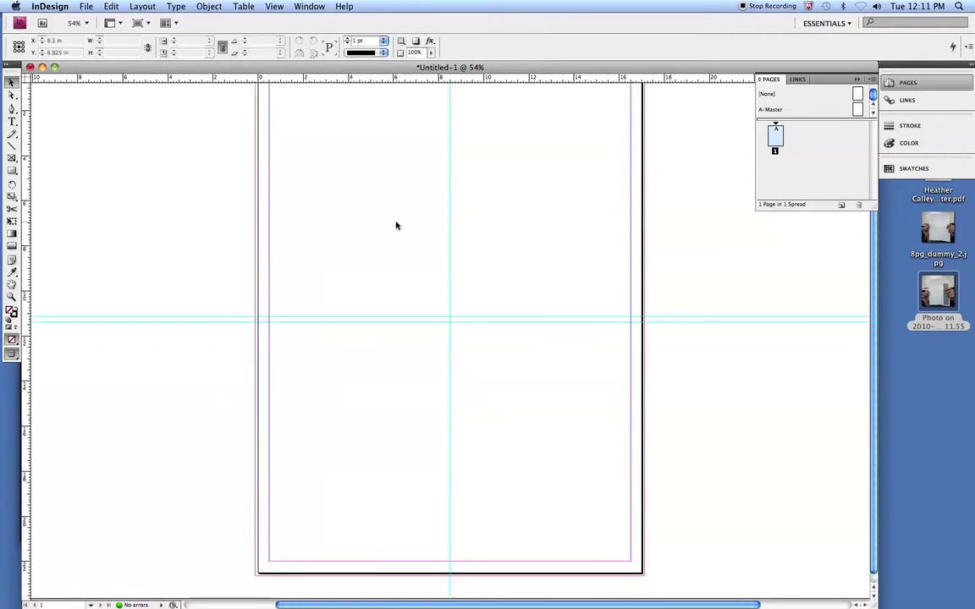
pyautogui.scroll(2, 395, 225)
# Draw a rectangle frame filling the page's top-left quarter
pyautogui.click(11, 158)
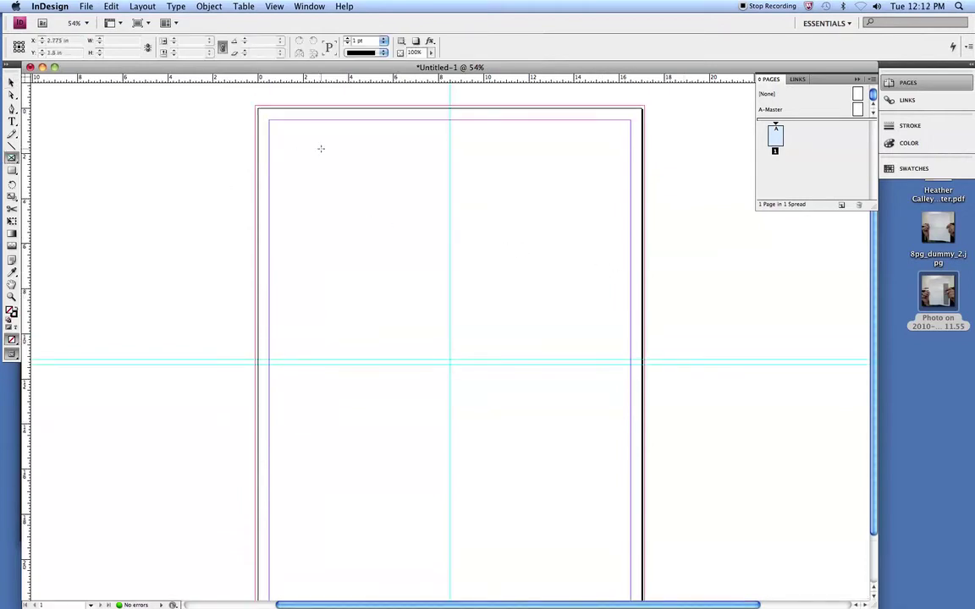
pyautogui.click(12, 158)
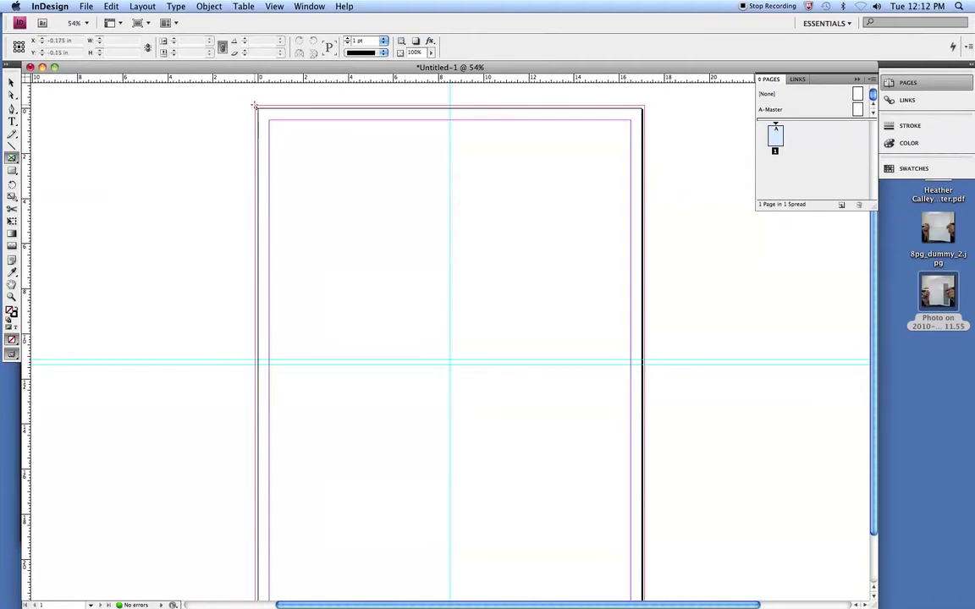
pyautogui.moveTo(256, 106); pyautogui.dragTo(450, 358)
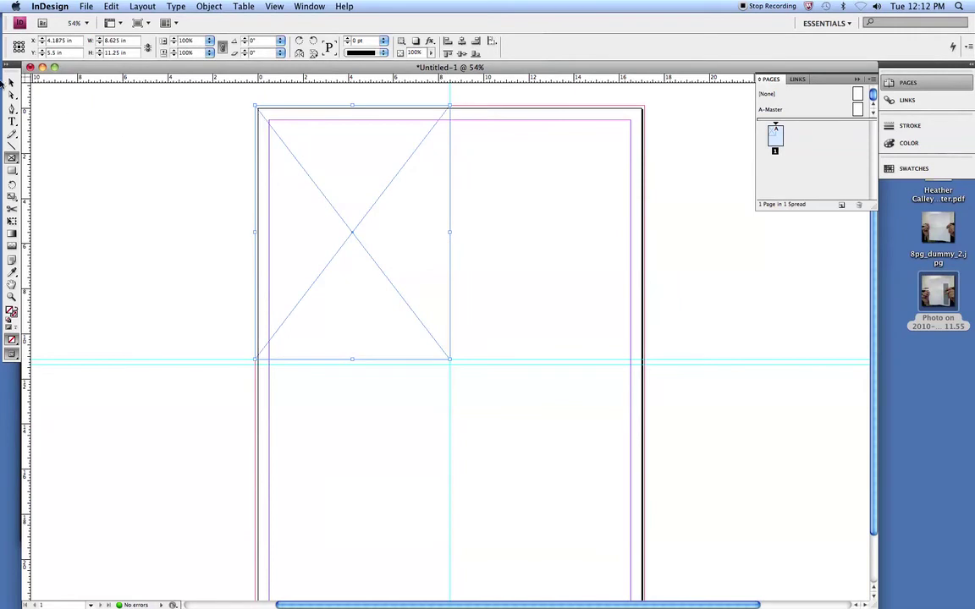
pyautogui.click(9, 82)
# Duplicate the frame into the top-right quarter, then copy both frames into the lower half
pyautogui.press('super+c')
pyautogui.moveTo(343, 218); pyautogui.dragTo(549, 164)
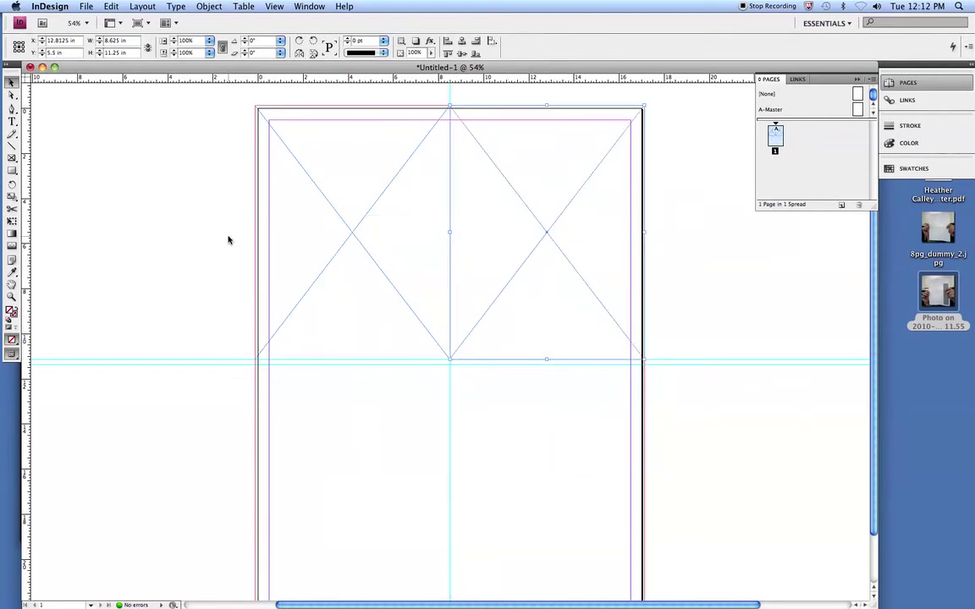
pyautogui.moveTo(174, 219); pyautogui.dragTo(574, 257)
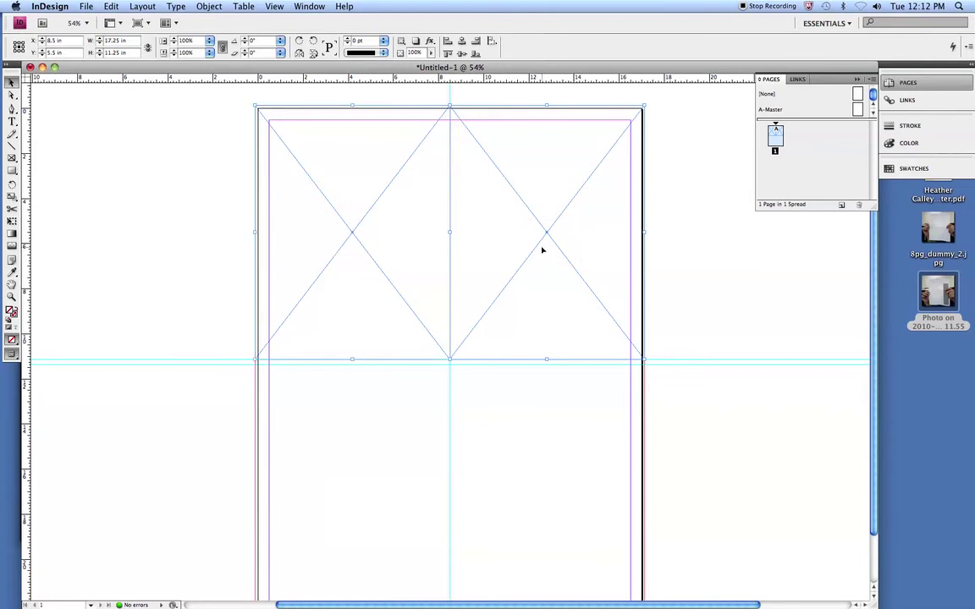
pyautogui.press('super+v')
pyautogui.scroll(-2, 446, 282)
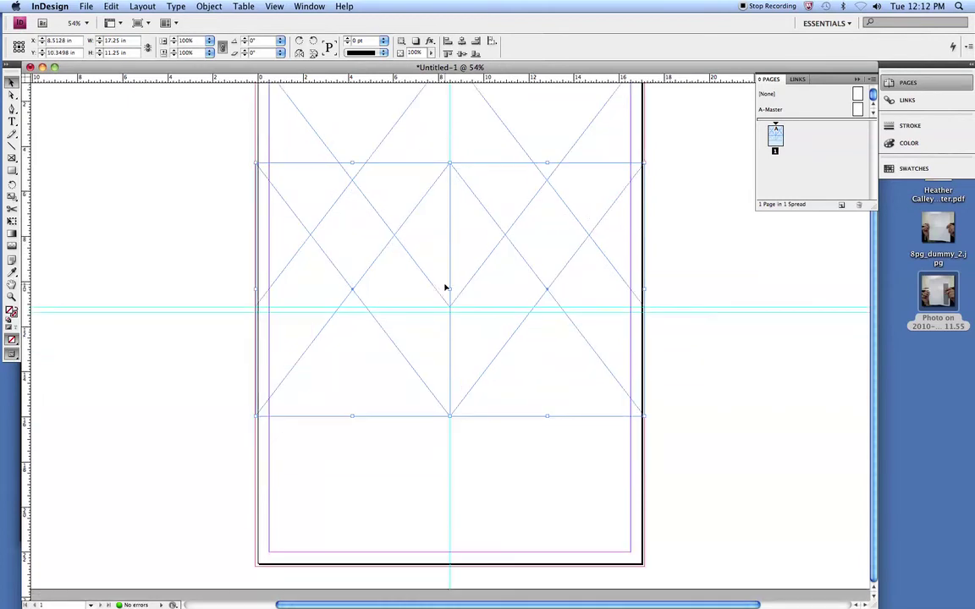
pyautogui.moveTo(418, 344); pyautogui.dragTo(418, 498)
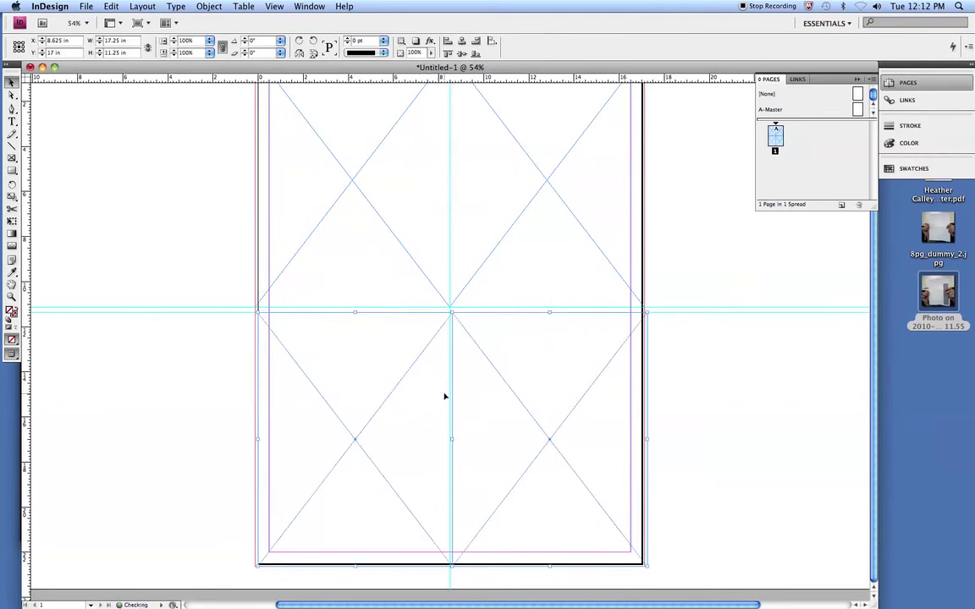
pyautogui.moveTo(441, 428); pyautogui.dragTo(447, 449)
pyautogui.scroll(2, 462, 406)
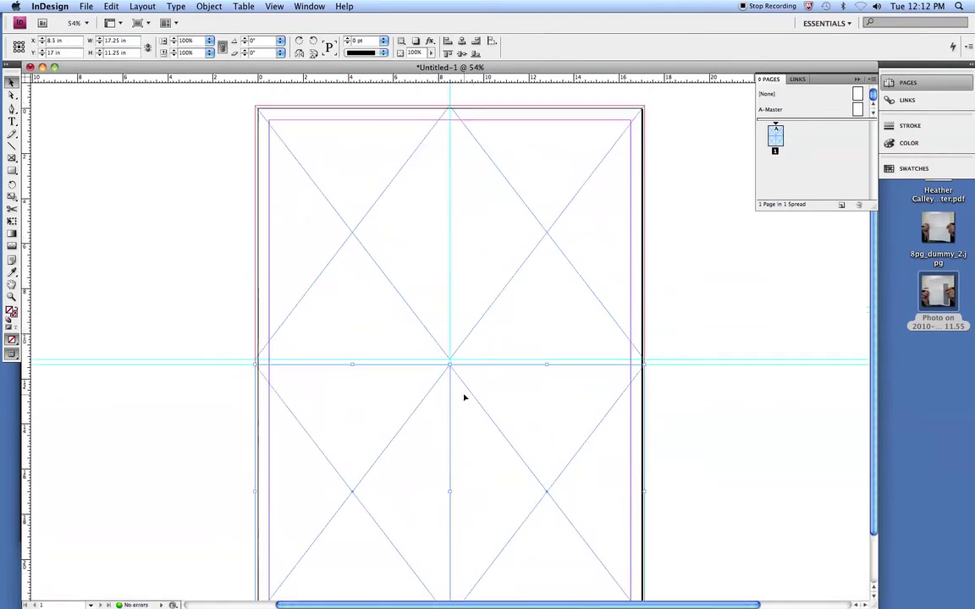
pyautogui.moveTo(215, 209); pyautogui.dragTo(576, 270)
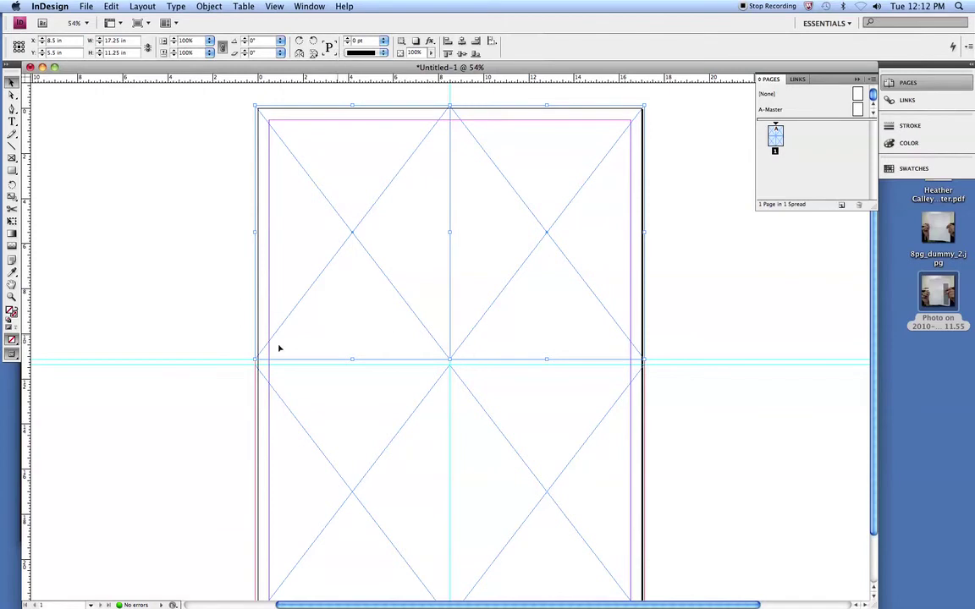
pyautogui.moveTo(216, 369); pyautogui.dragTo(337, 409)
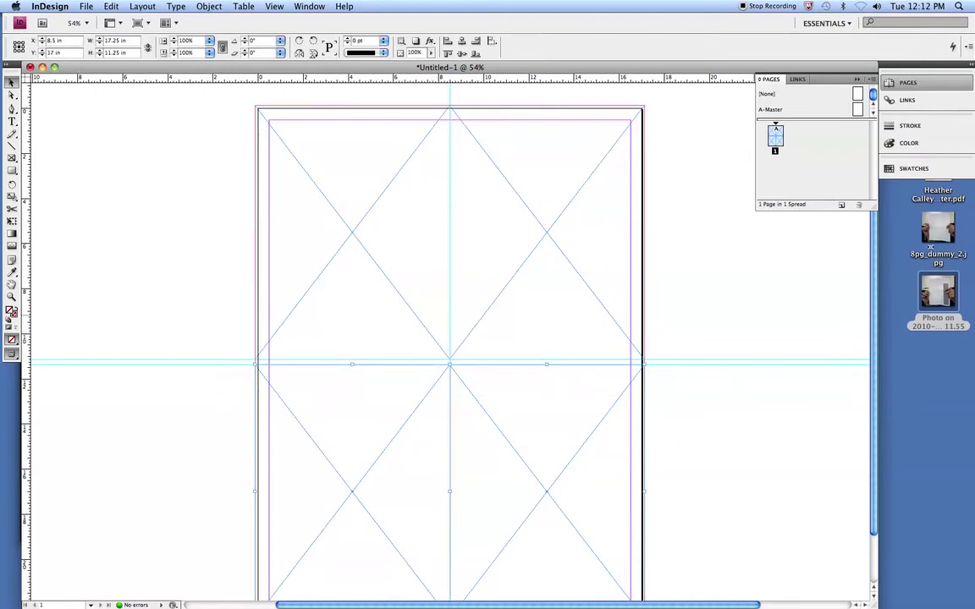
pyautogui.click(946, 259)
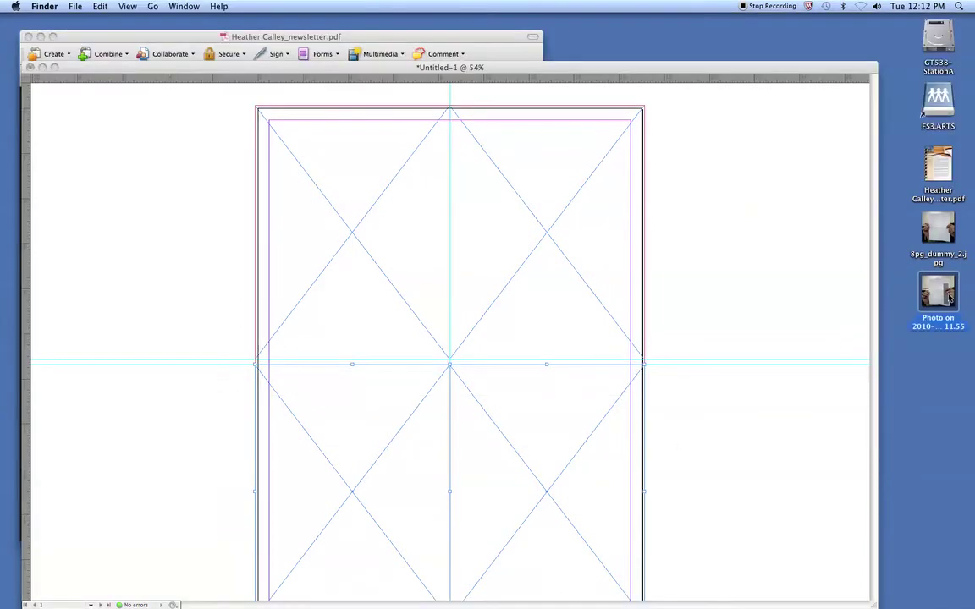
pyautogui.click(940, 238)
pyautogui.press('space')
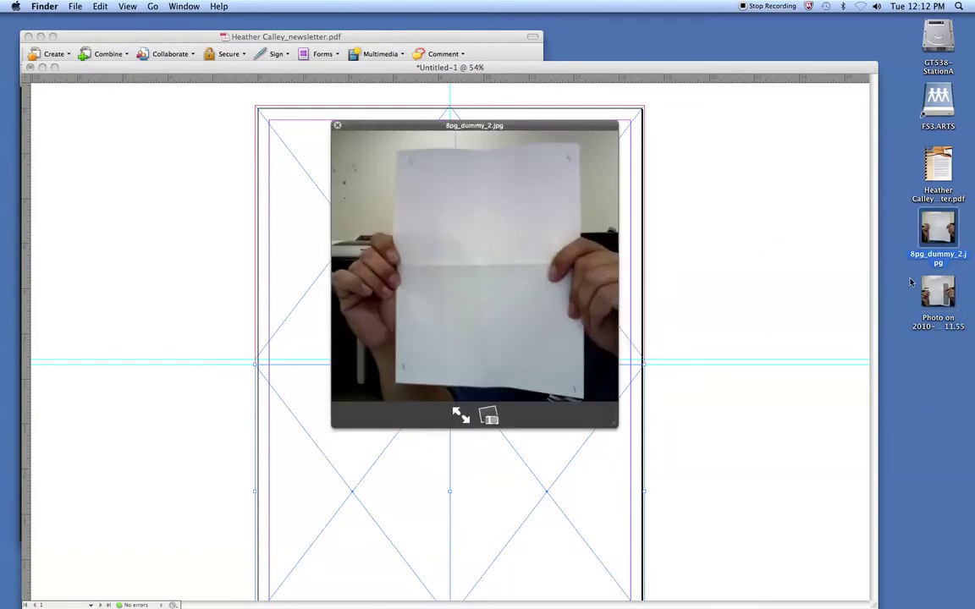
pyautogui.click(933, 288)
pyautogui.click(948, 238)
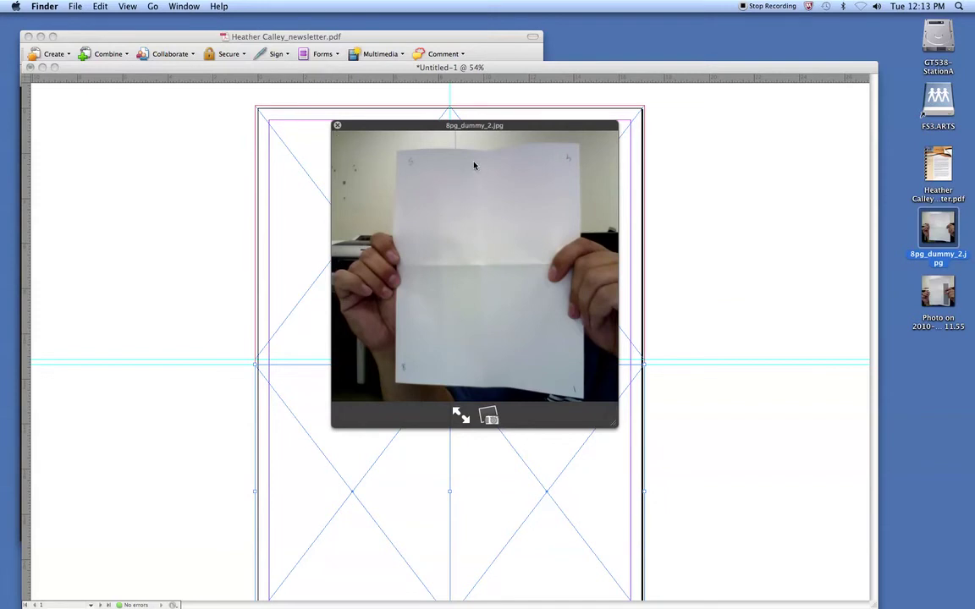
pyautogui.click(338, 126)
pyautogui.click(332, 130)
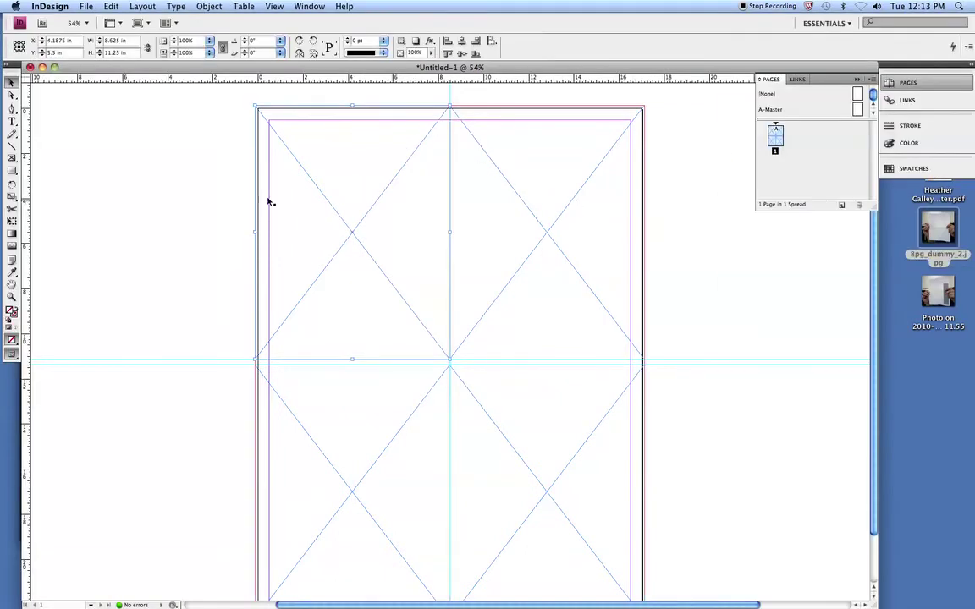
pyautogui.click(928, 229)
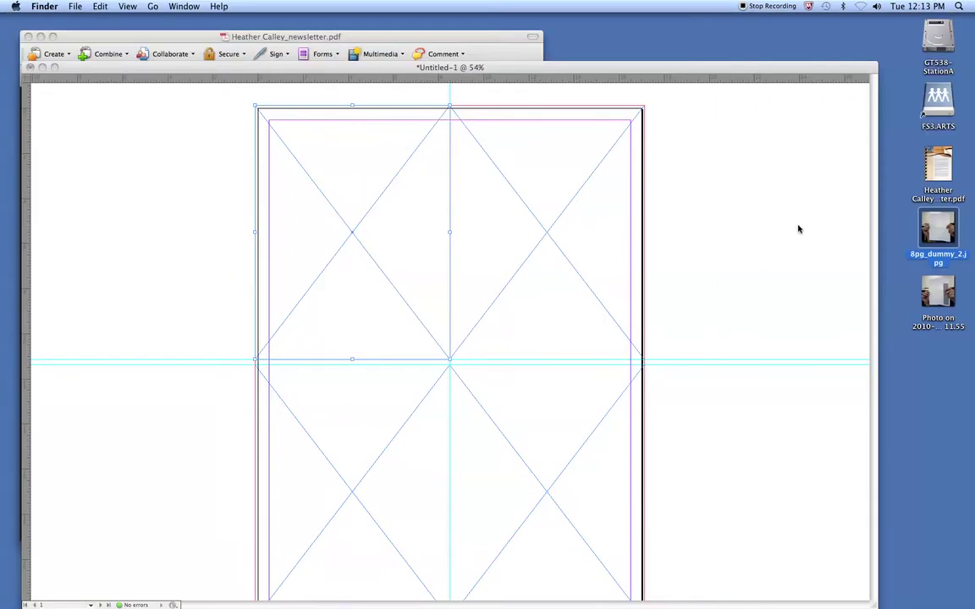
pyautogui.press('space')
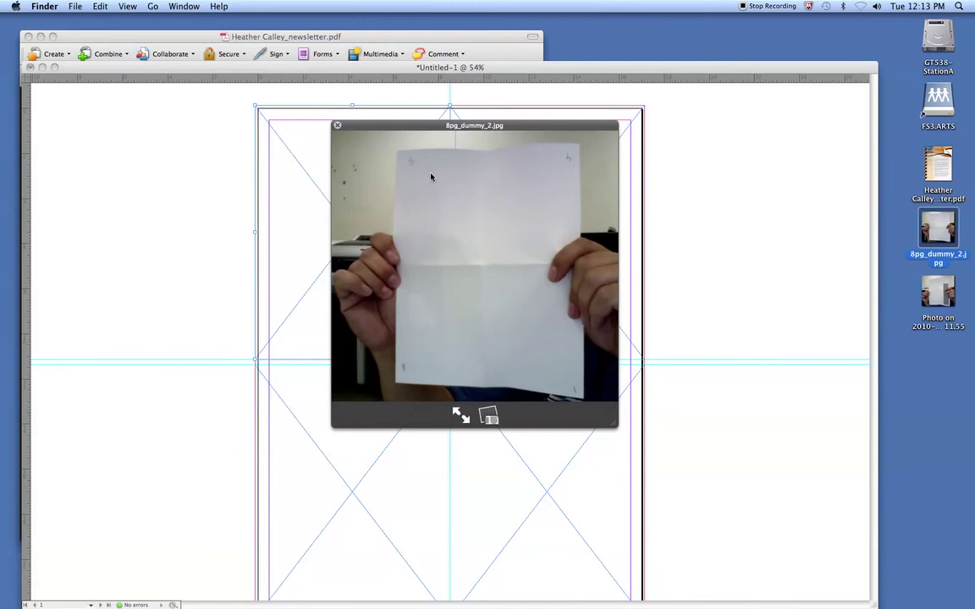
pyautogui.press('space')
pyautogui.click(298, 193)
pyautogui.moveTo(205, 189); pyautogui.dragTo(546, 218)
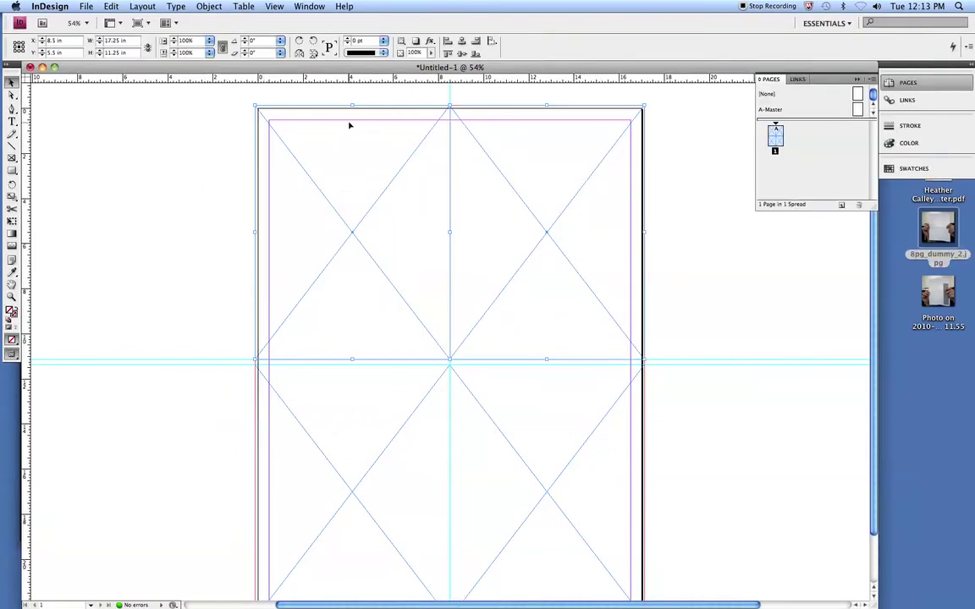
pyautogui.moveTo(214, 149); pyautogui.dragTo(535, 189)
pyautogui.click(313, 43)
pyautogui.press('super+z')
pyautogui.click(682, 203)
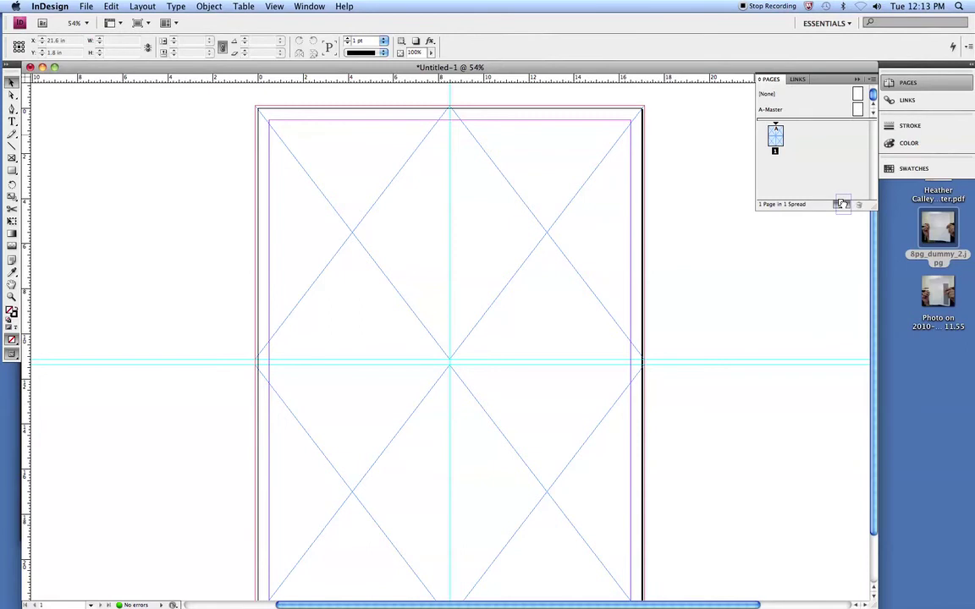
# Add a second page to the document and select its two frames
pyautogui.click(842, 204)
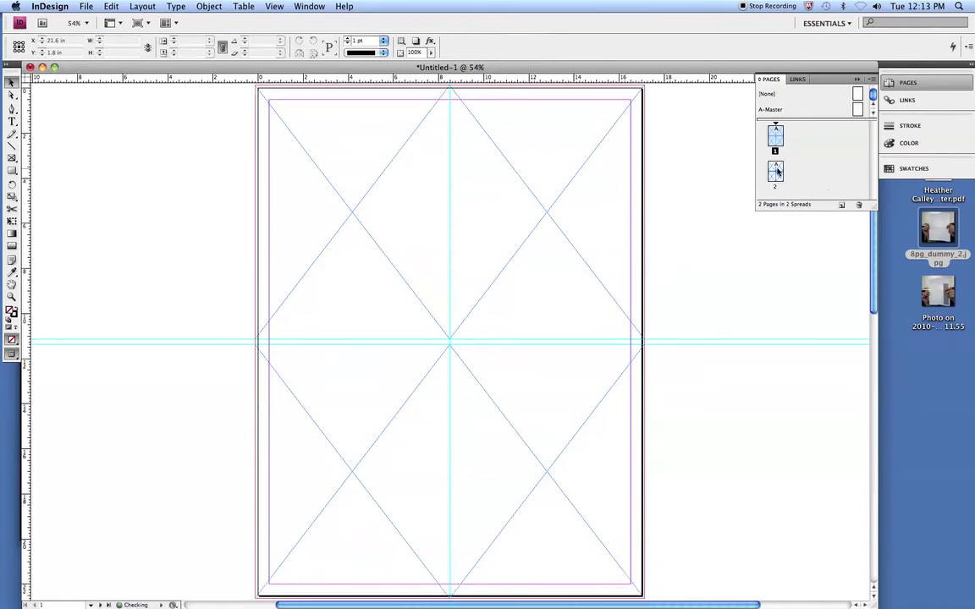
pyautogui.scroll(-5, 687, 216)
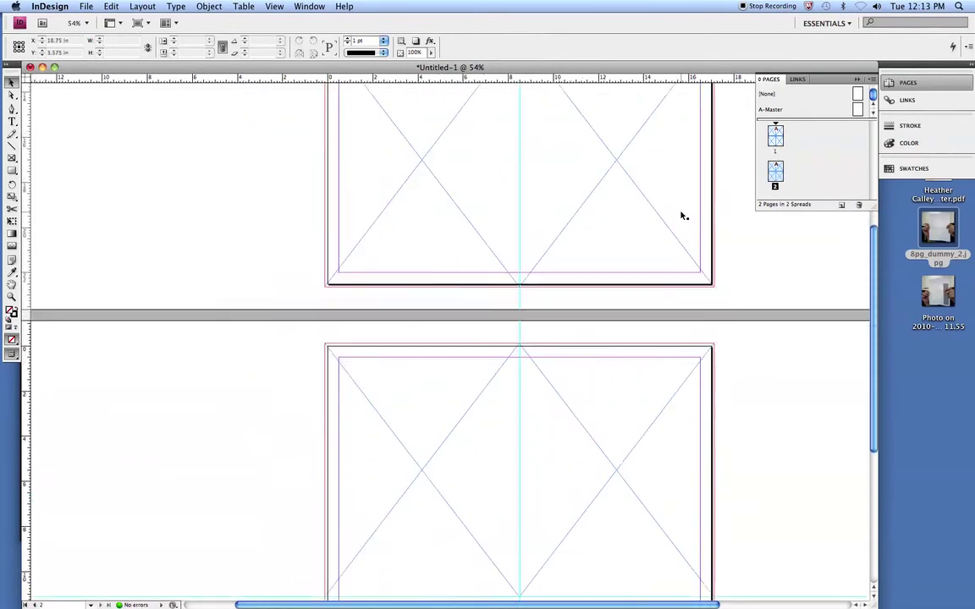
pyautogui.scroll(-4, 684, 216)
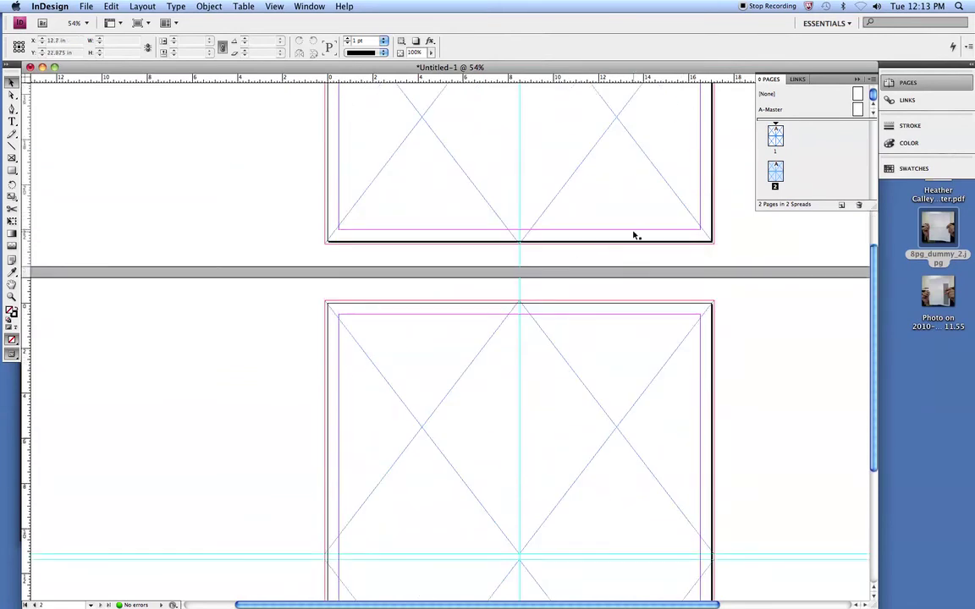
pyautogui.click(454, 346)
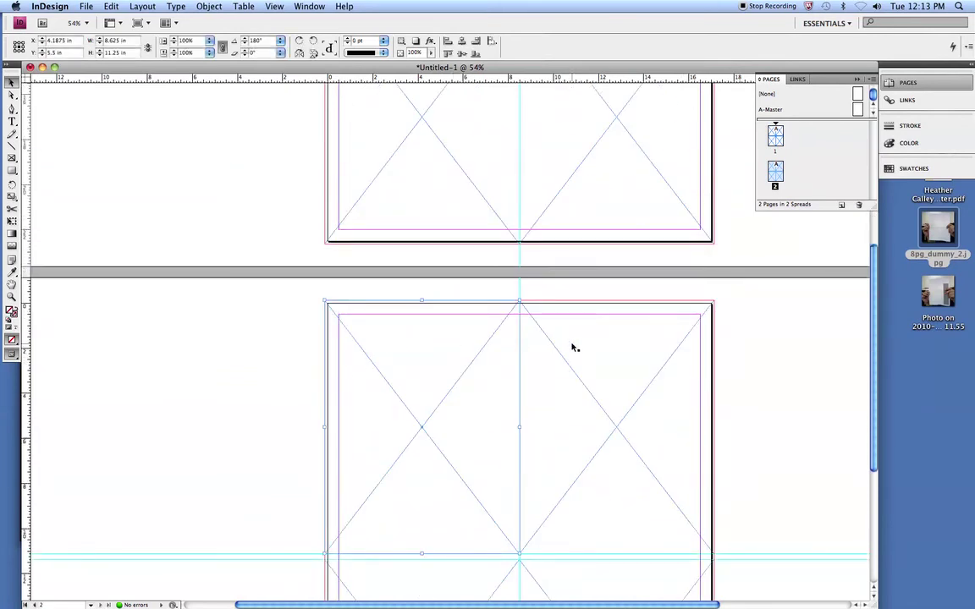
pyautogui.click(633, 339)
pyautogui.scroll(-5, 633, 339)
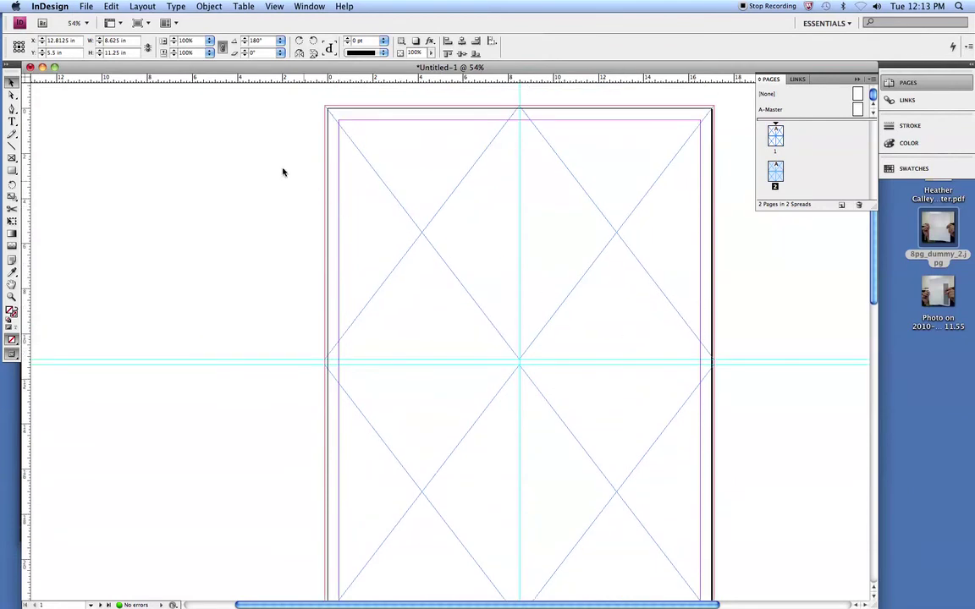
# Check the folded-dummy photo, then select the empty lower-right frame on page 1
pyautogui.click(934, 225)
pyautogui.press('space')
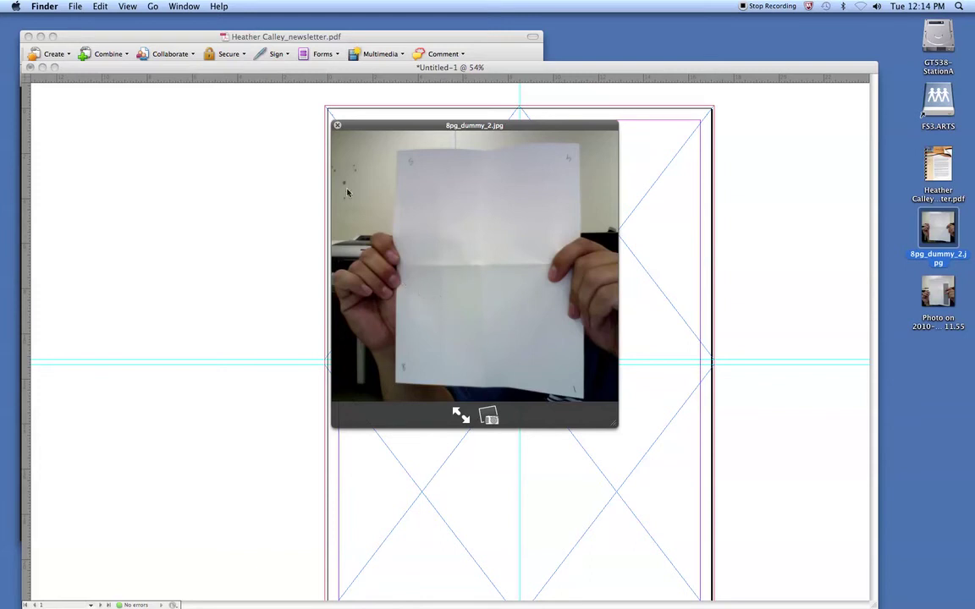
pyautogui.click(259, 153)
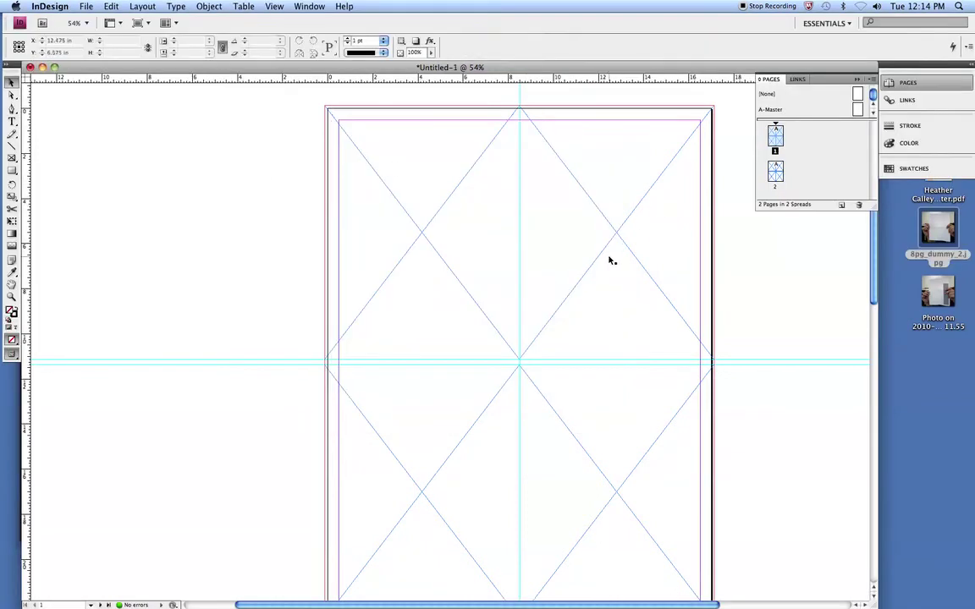
pyautogui.scroll(-2, 609, 260)
pyautogui.scroll(-4, 605, 269)
pyautogui.click(594, 282)
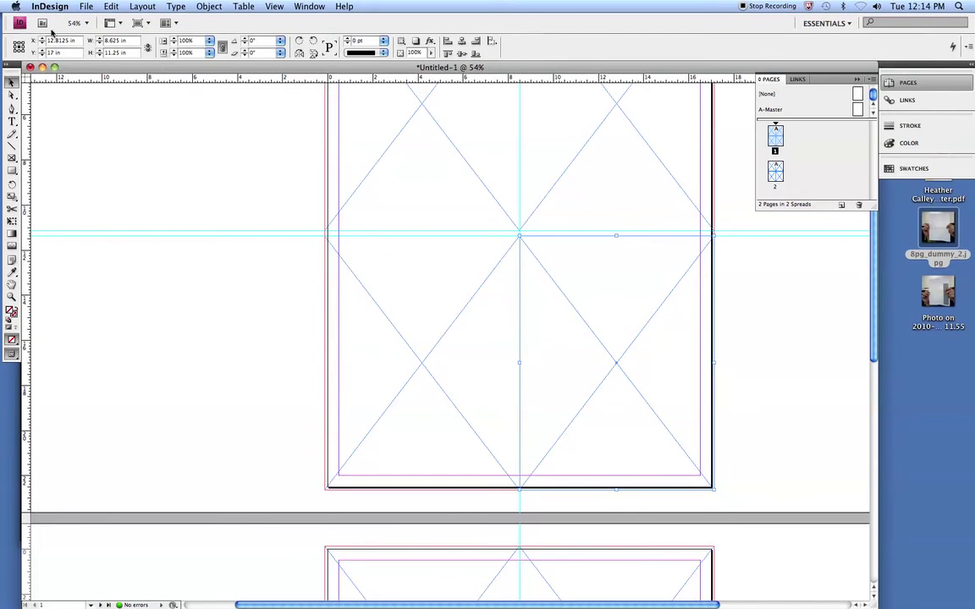
# Place page 1 of the newsletter PDF from the Desktop, cropped to its Crop box
pyautogui.click(86, 6)
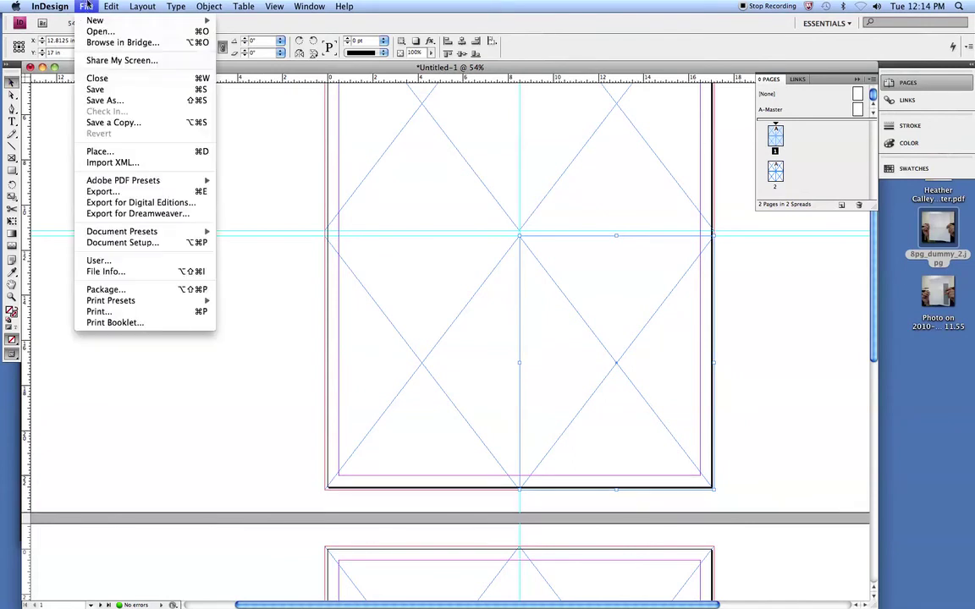
pyautogui.click(100, 150)
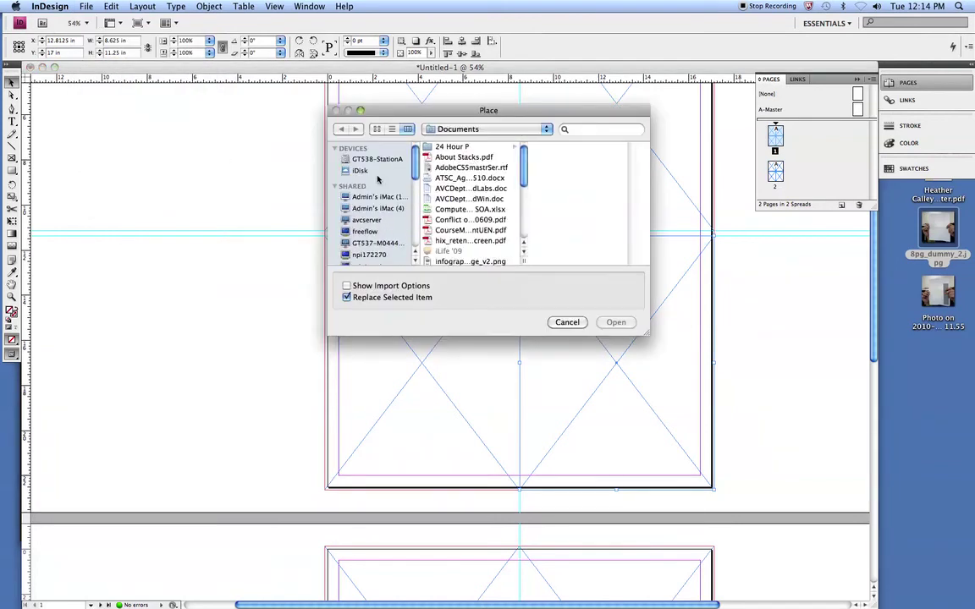
pyautogui.scroll(-3, 374, 186)
pyautogui.click(364, 245)
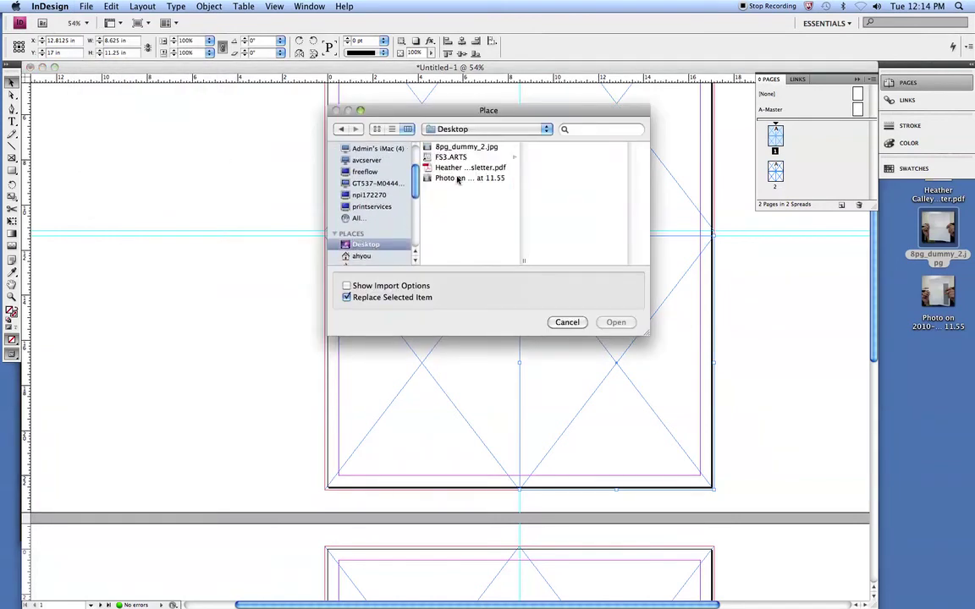
pyautogui.click(461, 167)
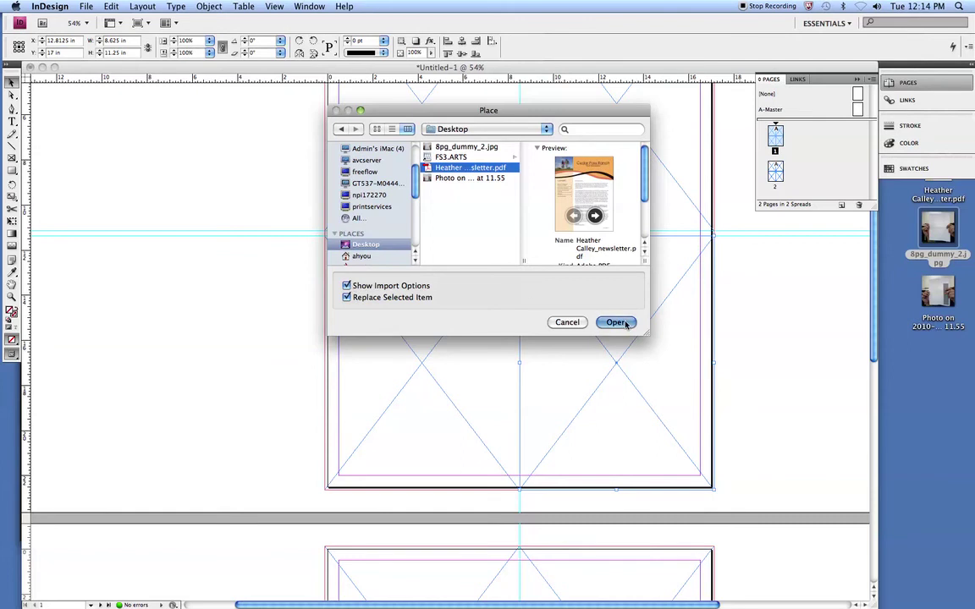
pyautogui.click(626, 322)
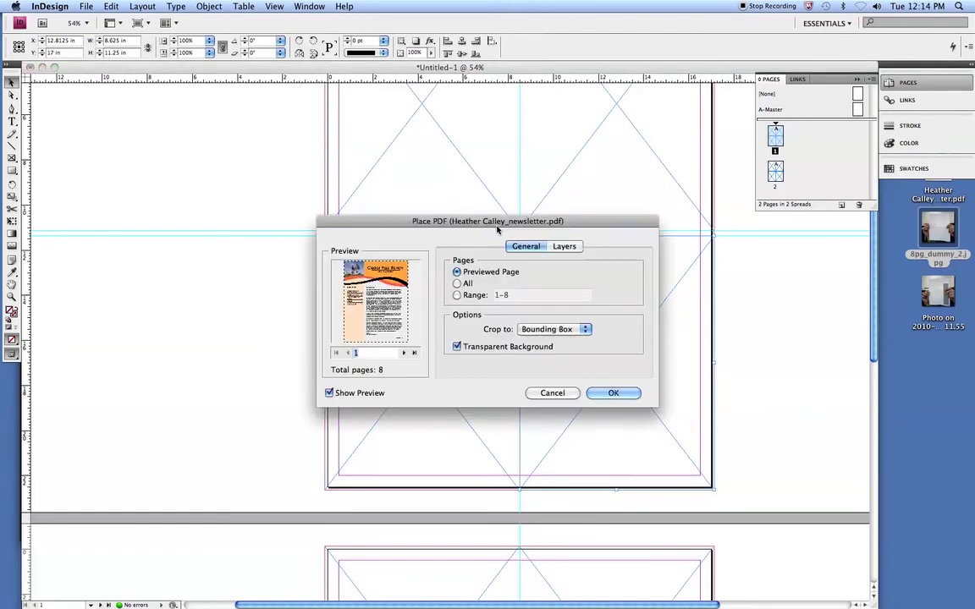
pyautogui.press('Up')
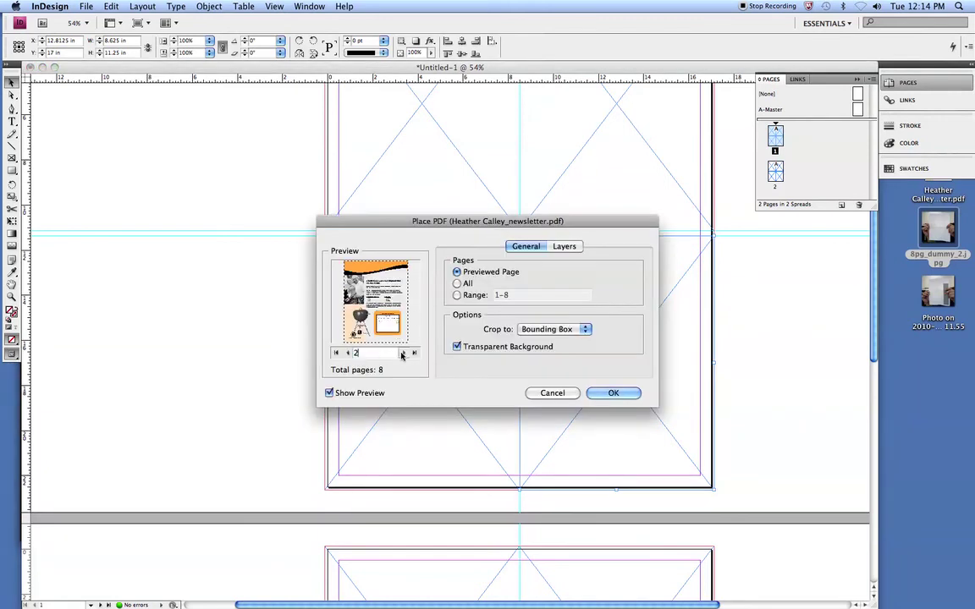
pyautogui.press('Down')
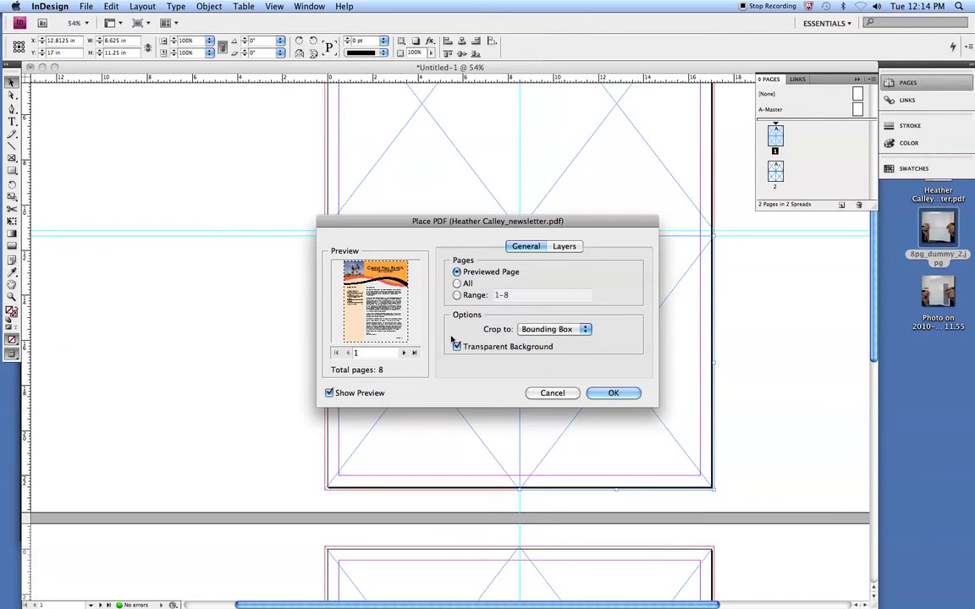
pyautogui.click(556, 329)
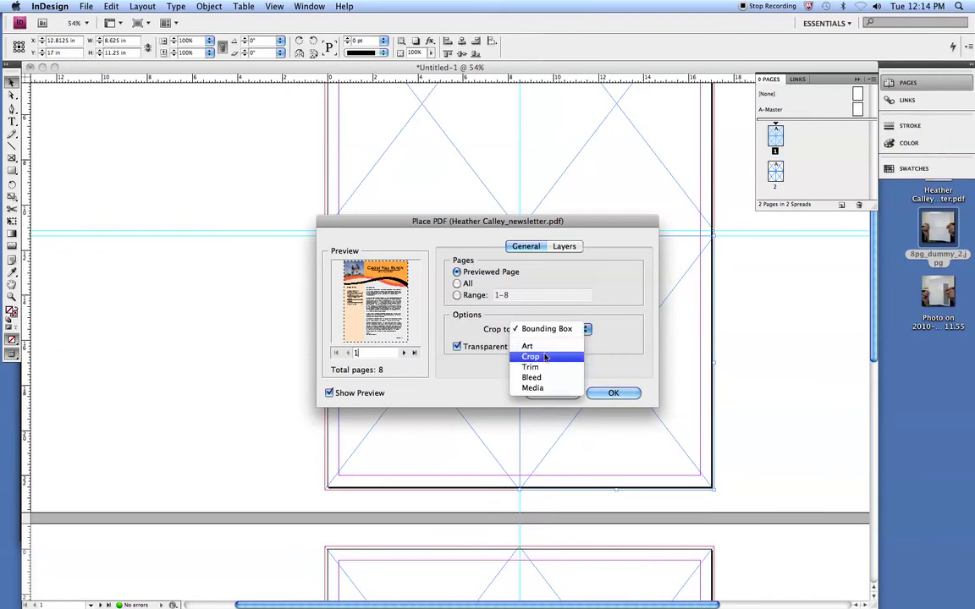
pyautogui.click(546, 358)
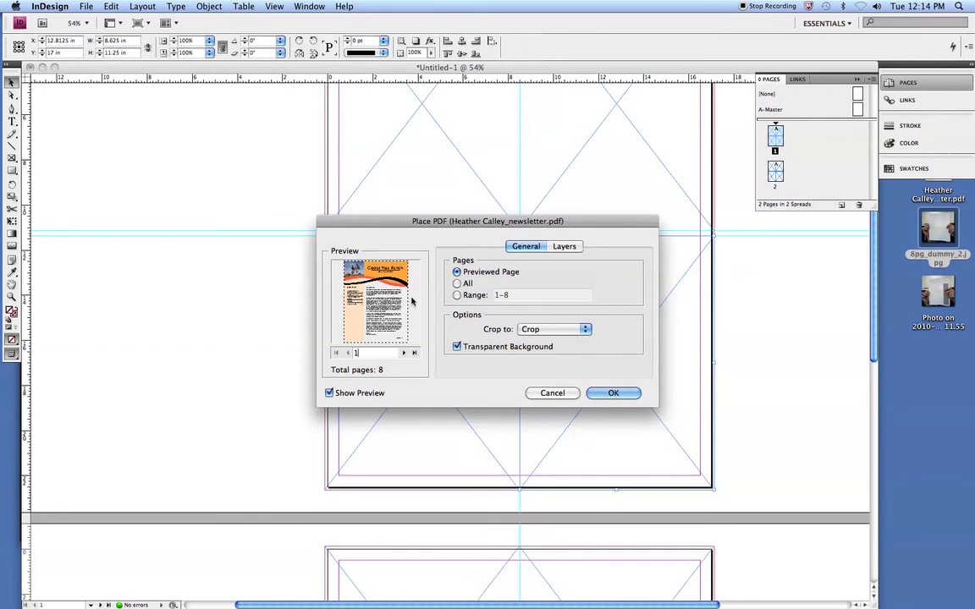
pyautogui.click(615, 393)
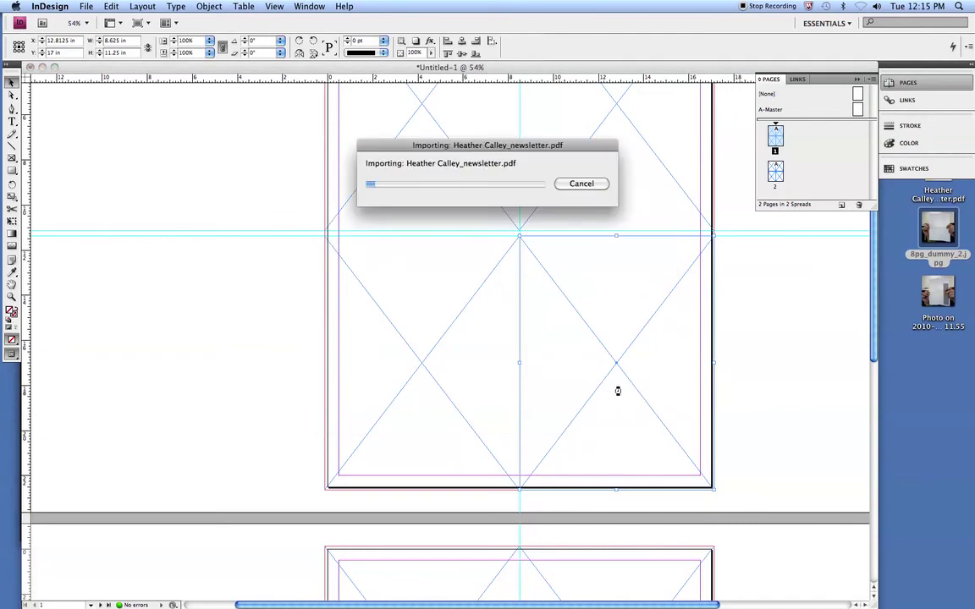
# Drop newsletter page 1 into the lower-right frame, try shifting its content, then undo
pyautogui.click(612, 342)
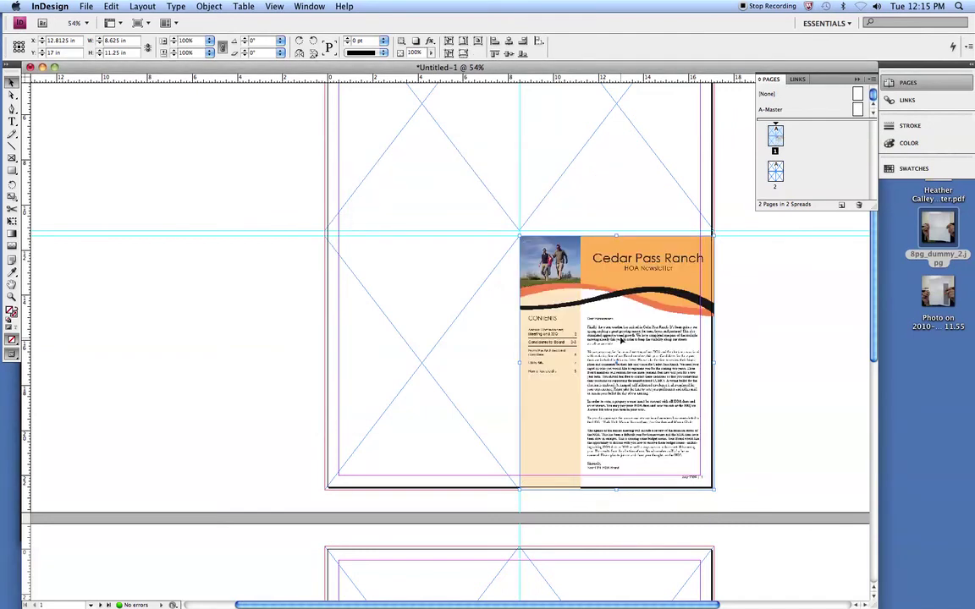
pyautogui.click(12, 95)
pyautogui.click(575, 301)
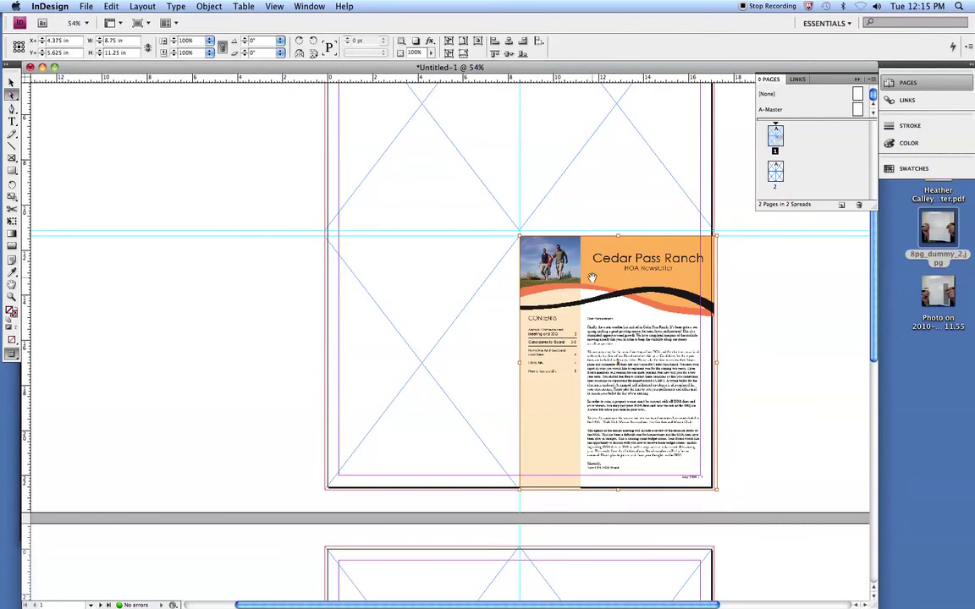
pyautogui.press('v')
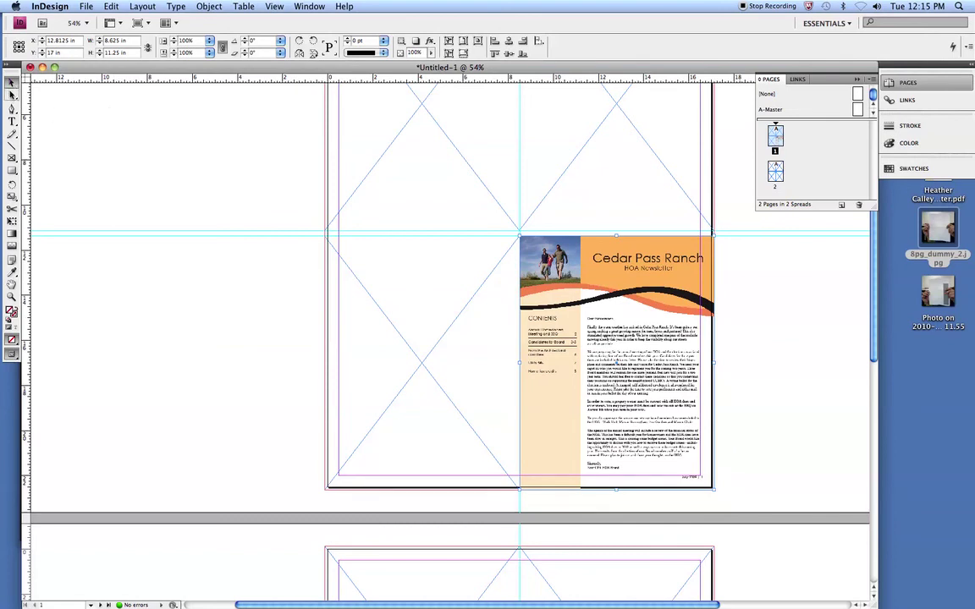
pyautogui.click(12, 94)
pyautogui.click(618, 315)
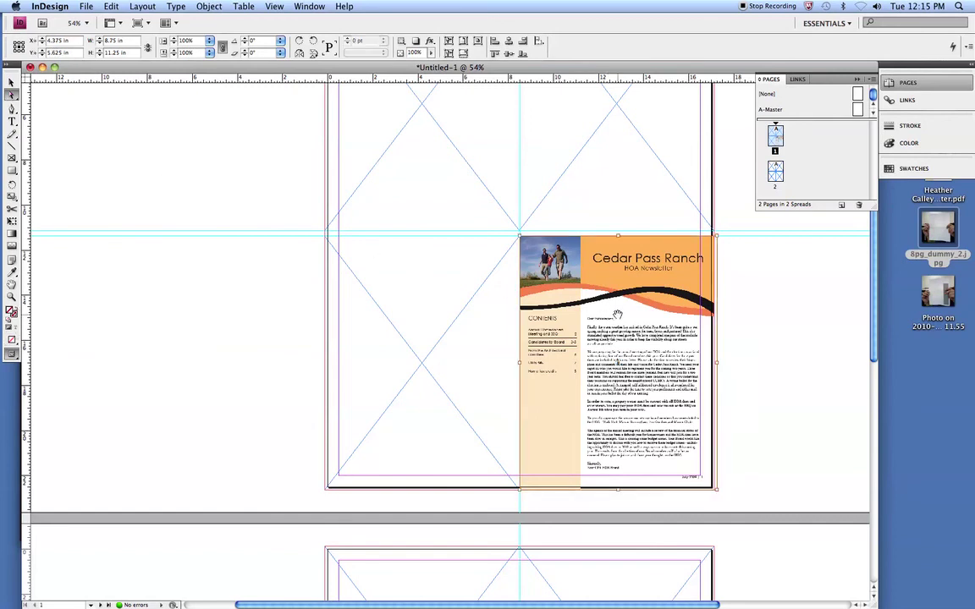
pyautogui.moveTo(618, 314); pyautogui.dragTo(615, 318)
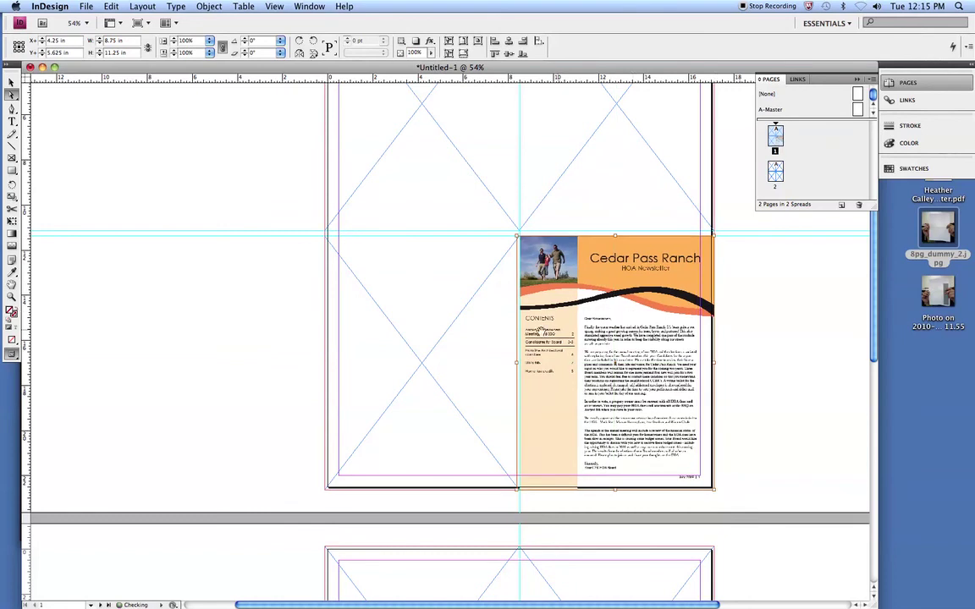
pyautogui.scroll(3, 576, 393)
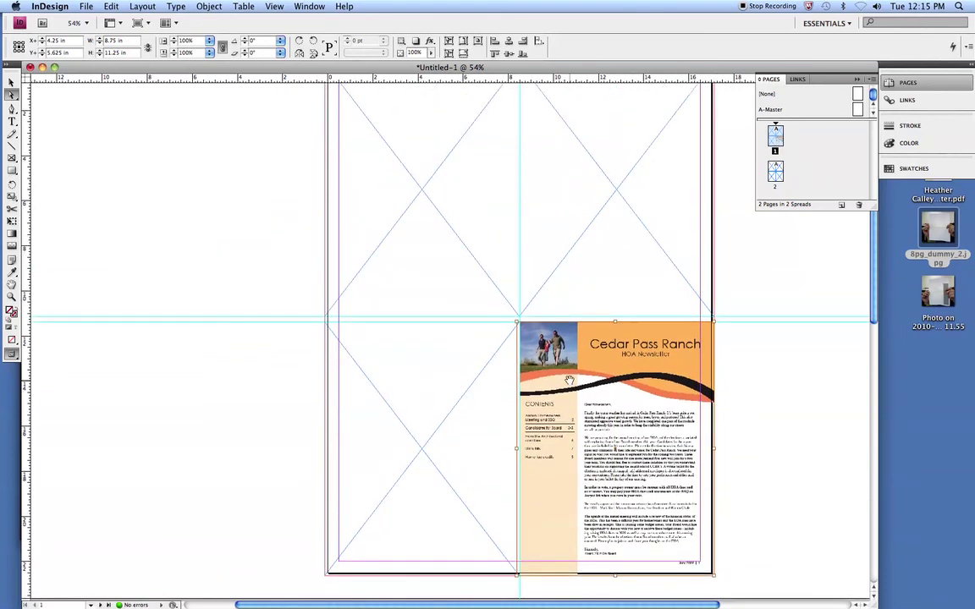
pyautogui.moveTo(578, 350); pyautogui.dragTo(659, 339)
pyautogui.press('super+z')
# Rotate the cover frame 180 degrees with the Selection tool
pyautogui.click(12, 82)
pyautogui.click(518, 322)
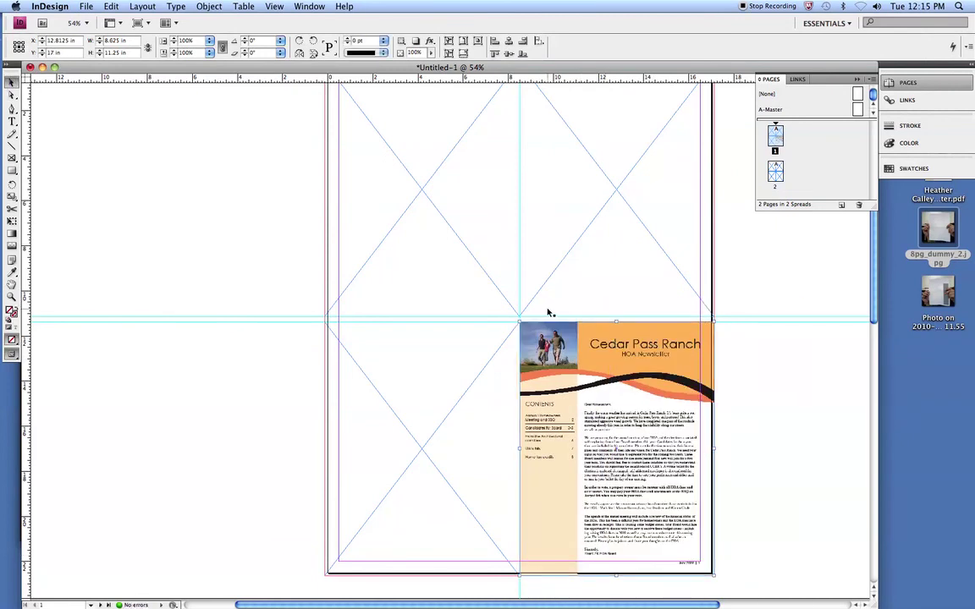
pyautogui.moveTo(475, 271); pyautogui.dragTo(470, 370)
# Place newsletter page 8, the tax-credits back page, into the lower-left frame
pyautogui.press('super+d')
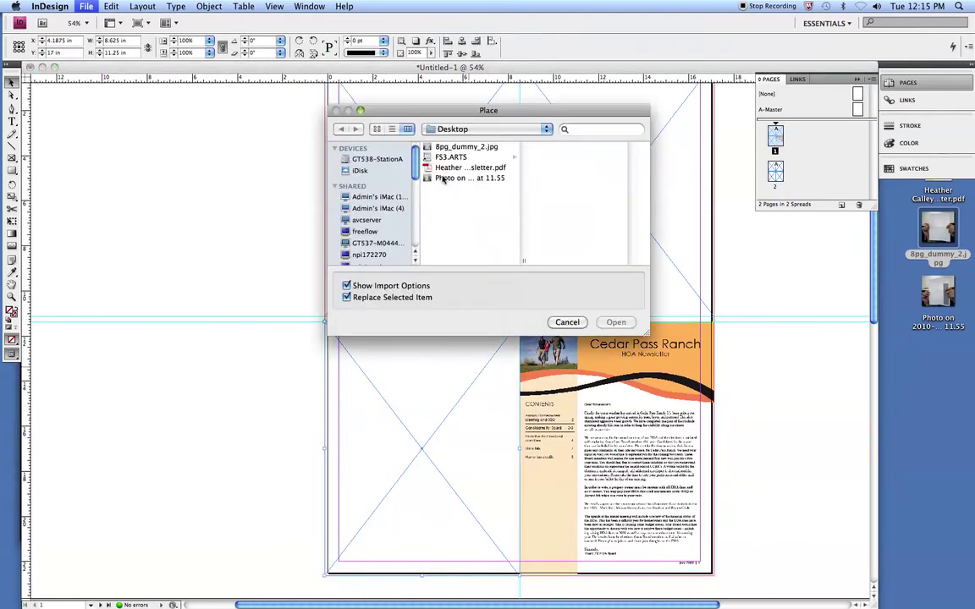
pyautogui.click(448, 167)
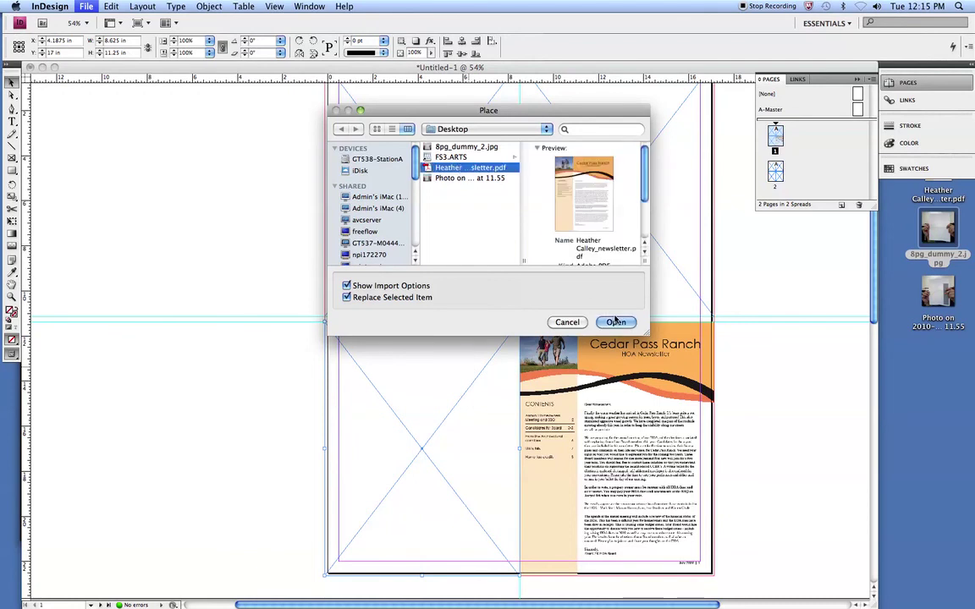
pyautogui.click(616, 322)
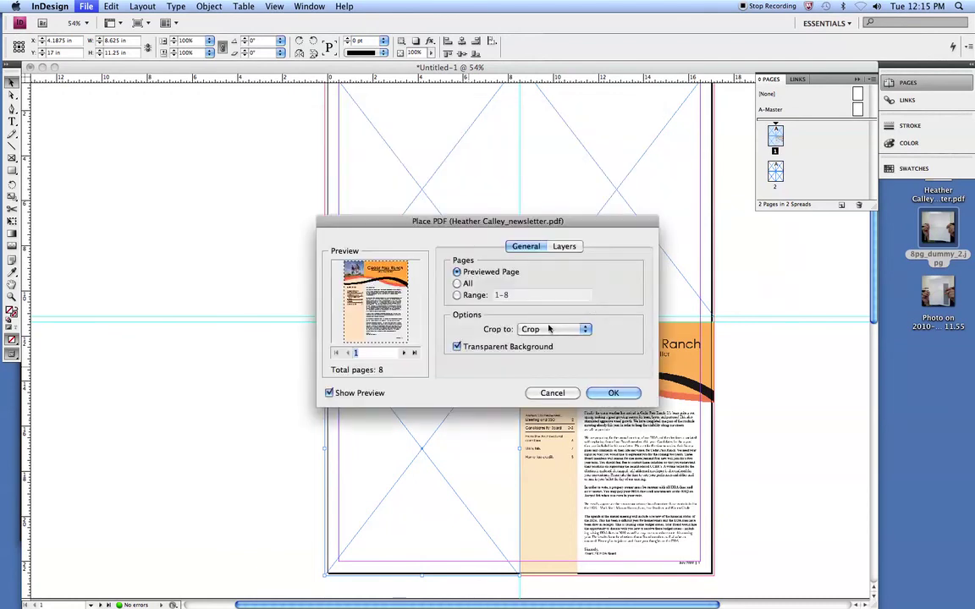
pyautogui.click(406, 352)
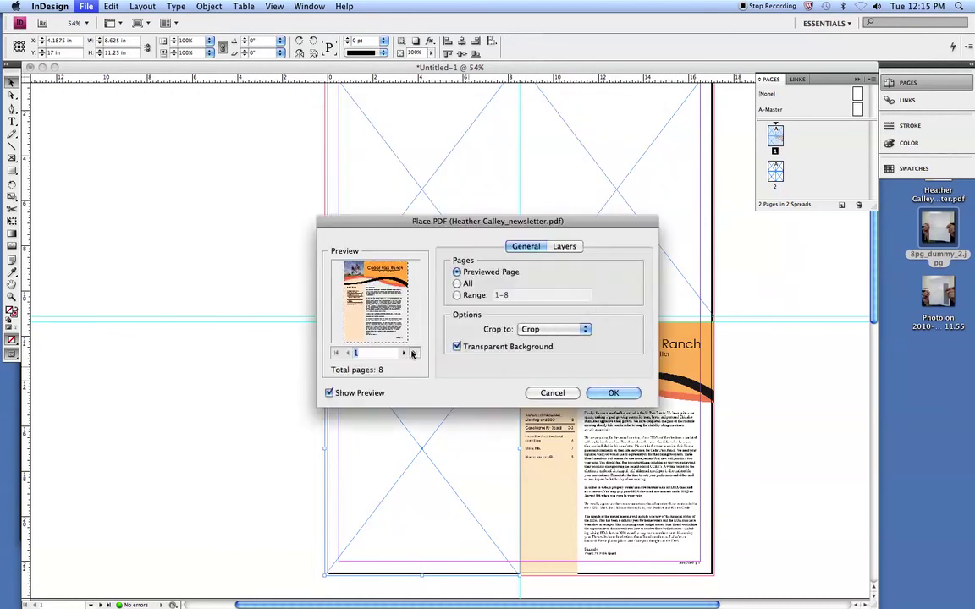
pyautogui.click(612, 392)
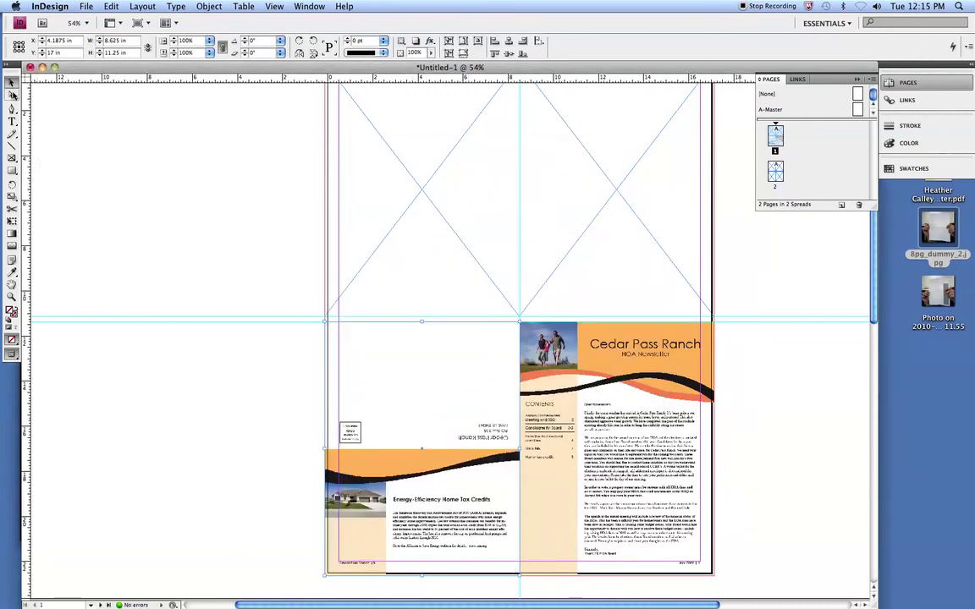
pyautogui.click(381, 370)
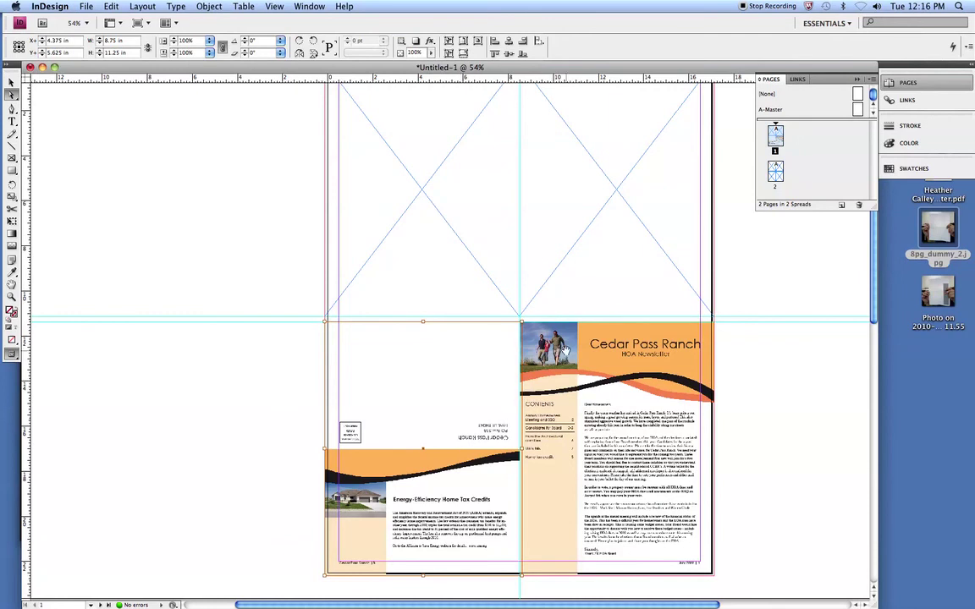
pyautogui.click(509, 308)
# Place newsletter PDF page 5 upside down in the top-left frame, then re-check the folded-dummy photo
pyautogui.scroll(2, 492, 286)
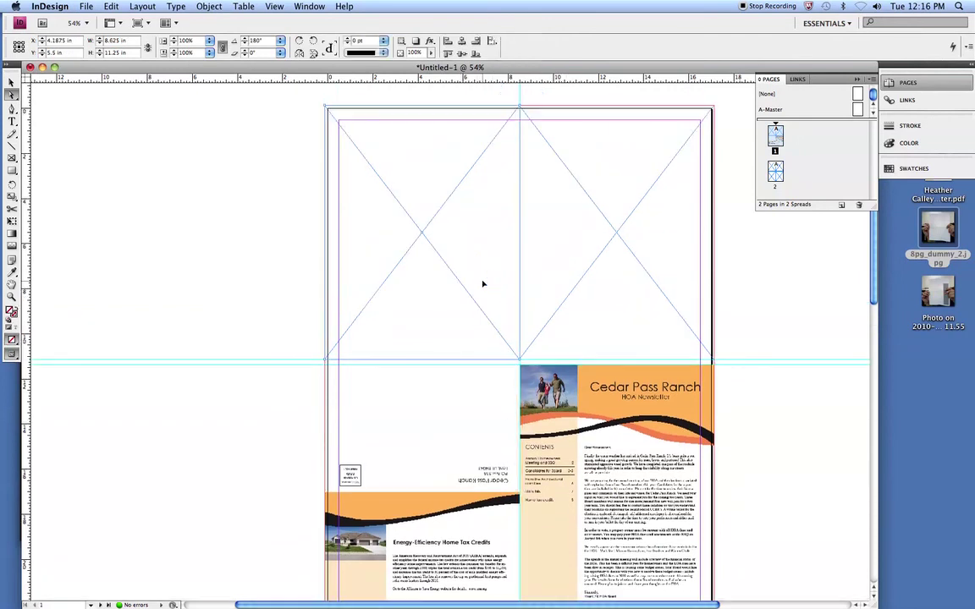
pyautogui.press('super+d')
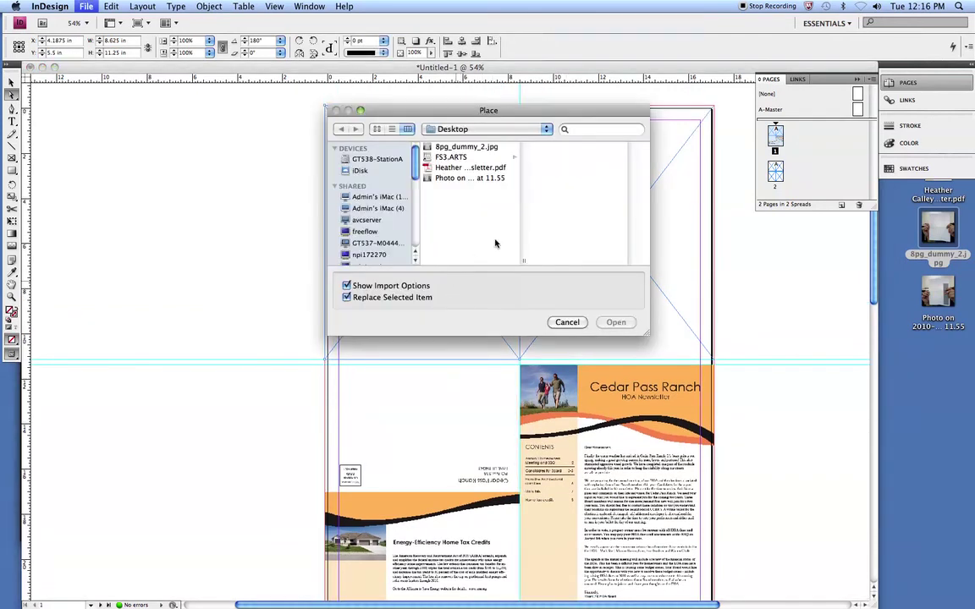
pyautogui.click(617, 325)
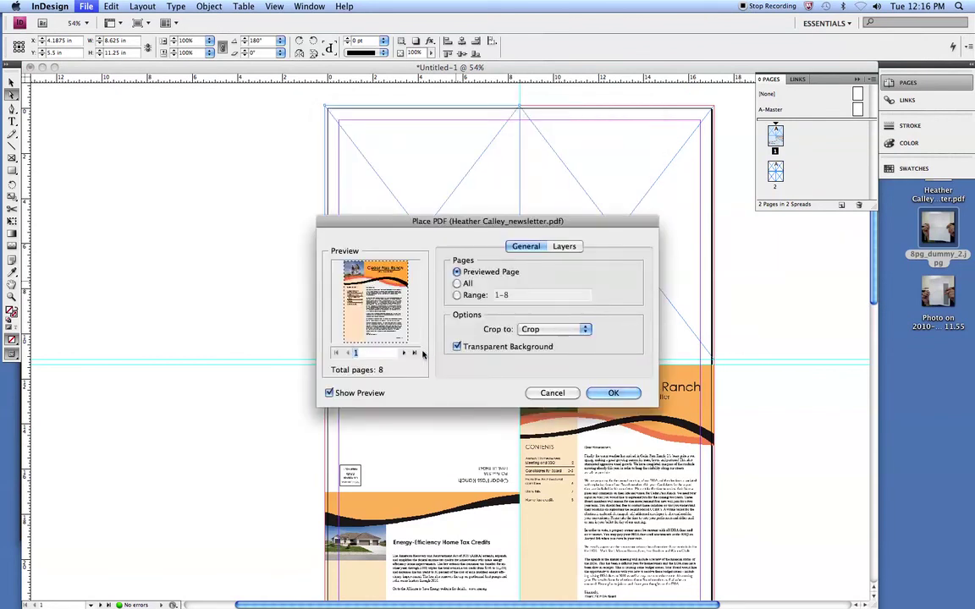
pyautogui.write('3')
pyautogui.click(404, 353)
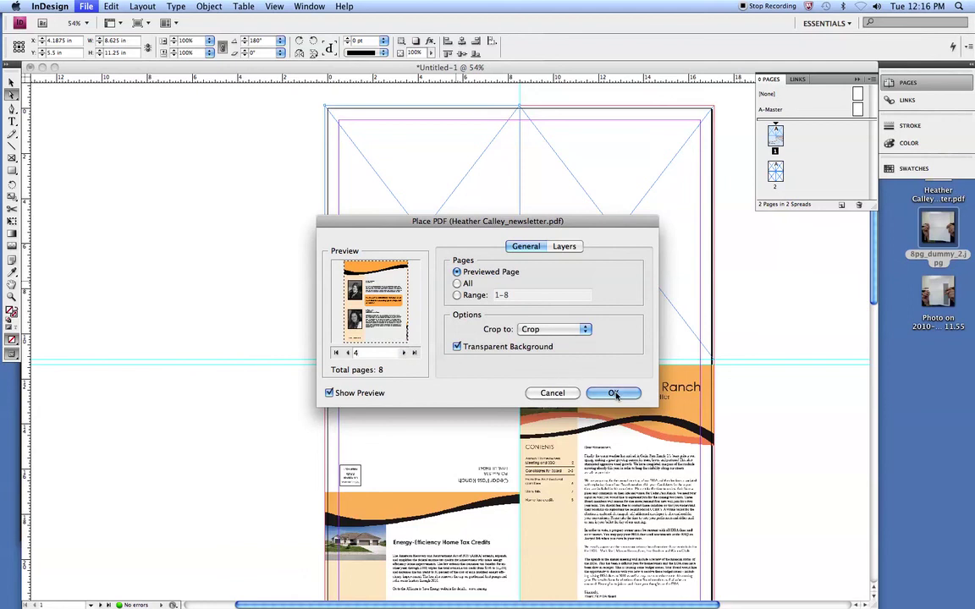
pyautogui.doubleClick(355, 353)
pyautogui.write('5')
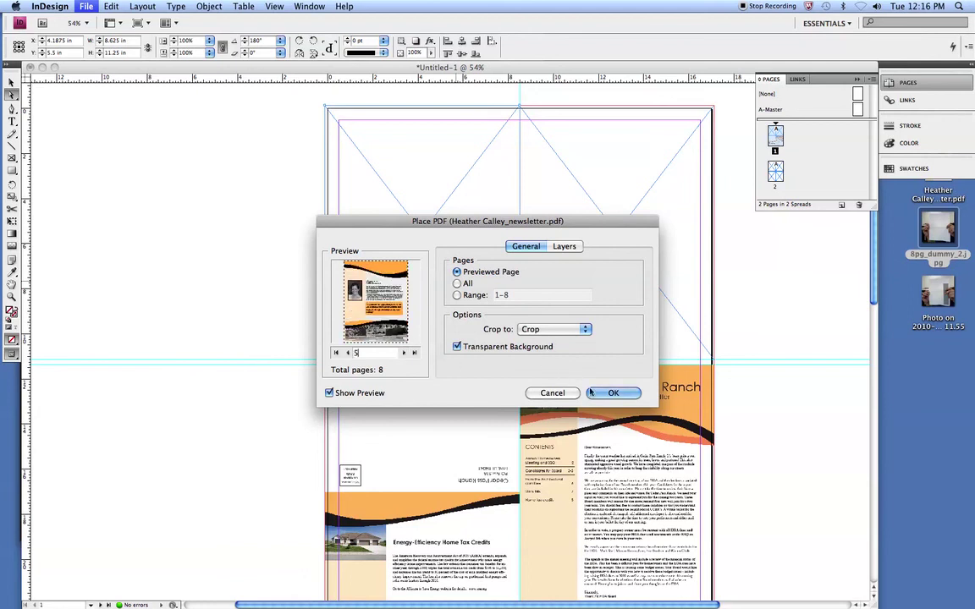
pyautogui.press('Return')
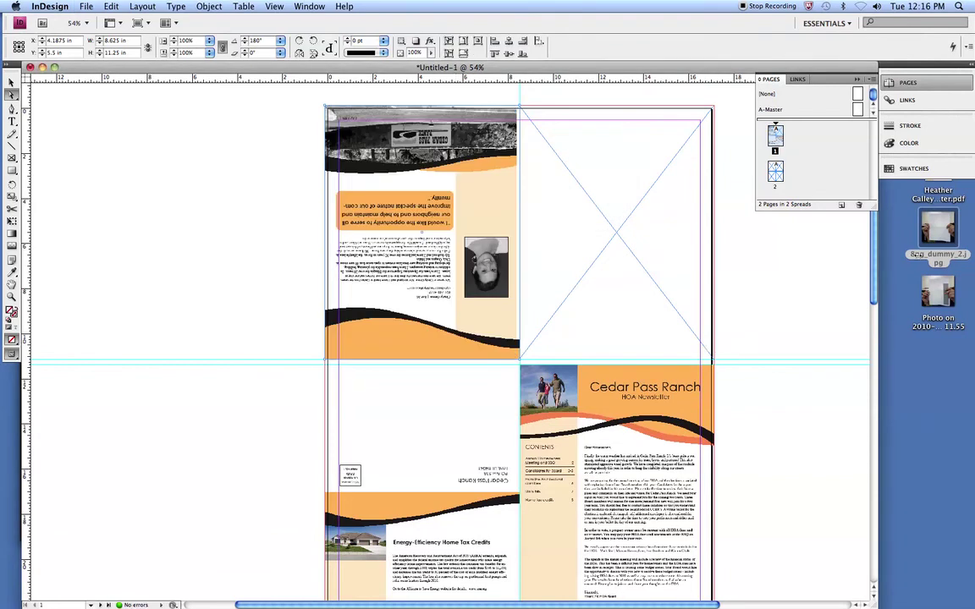
pyautogui.click(937, 233)
pyautogui.press('space')
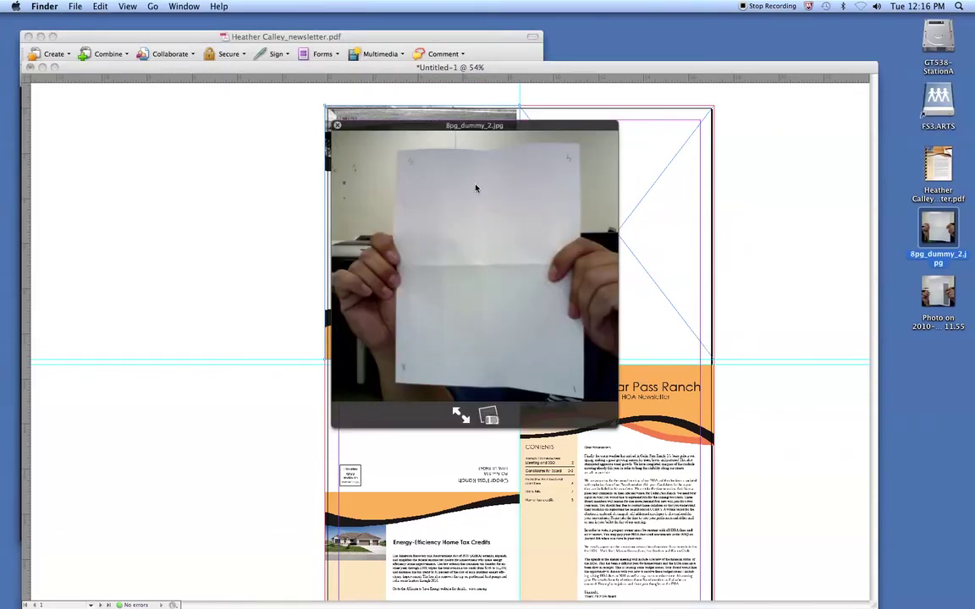
# Nudge the upside-down page in the upper-left frame slightly right, then return to the Selection tool
pyautogui.click(251, 175)
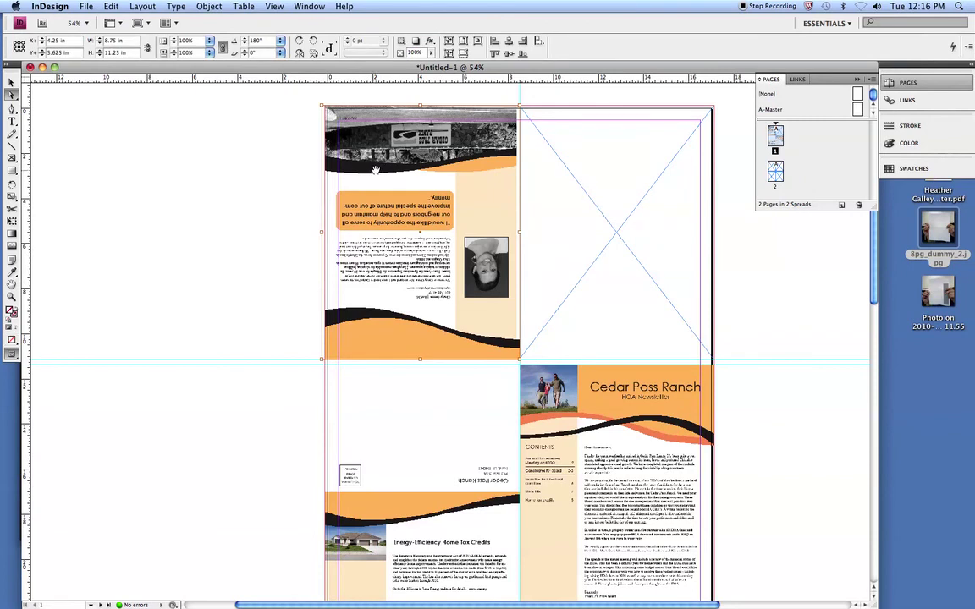
pyautogui.moveTo(399, 174); pyautogui.dragTo(403, 175)
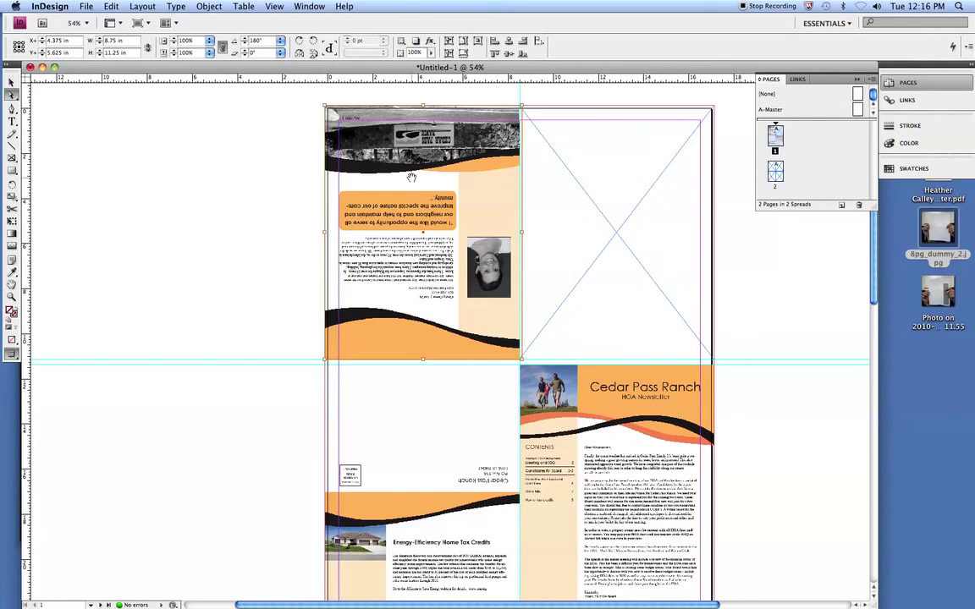
pyautogui.press('v')
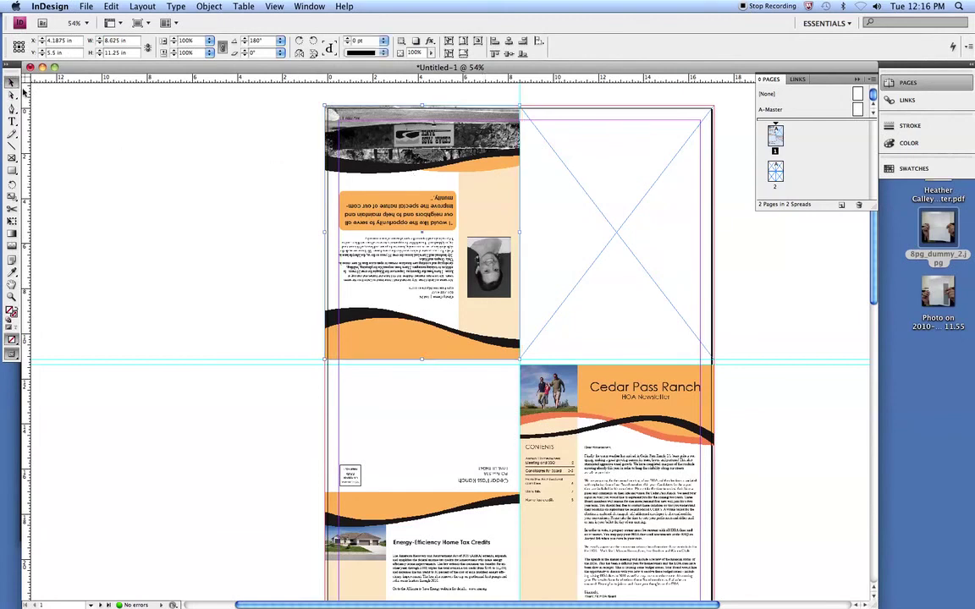
pyautogui.press('super+d')
# Place newsletter PDF page 4 into the empty upper-right frame
pyautogui.click(466, 167)
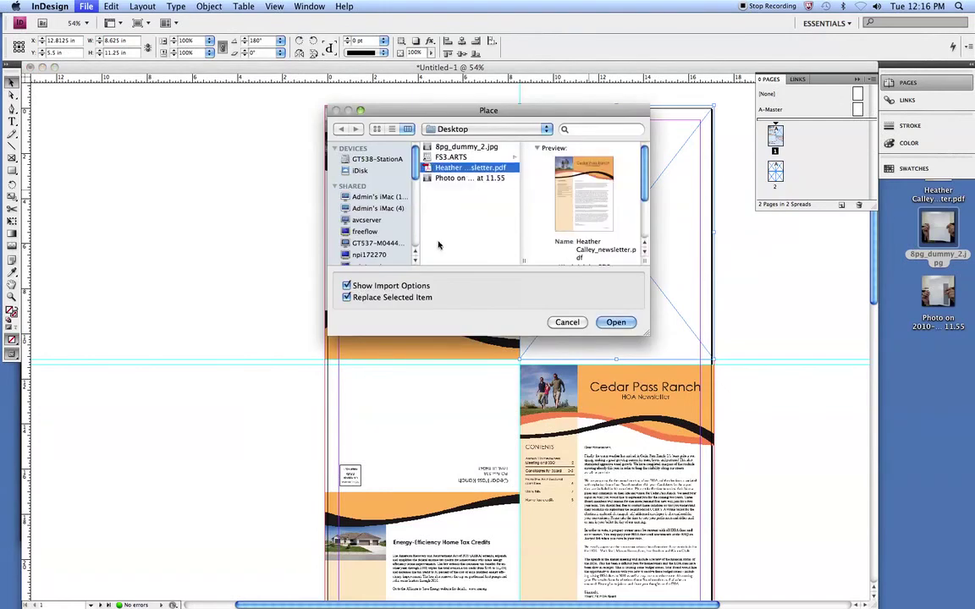
pyautogui.click(609, 323)
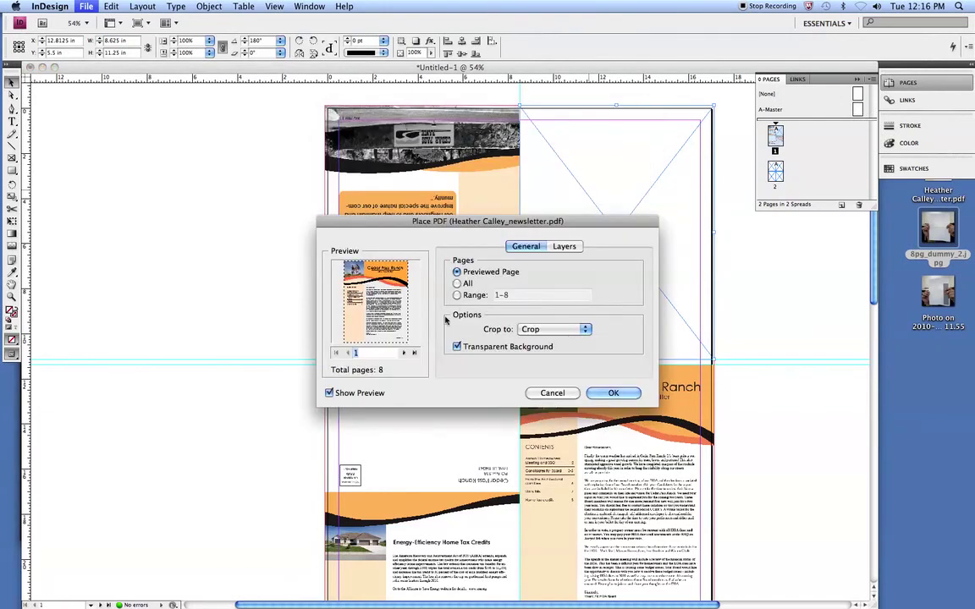
pyautogui.click(404, 353)
pyautogui.click(404, 353)
pyautogui.click(404, 353)
pyautogui.click(613, 393)
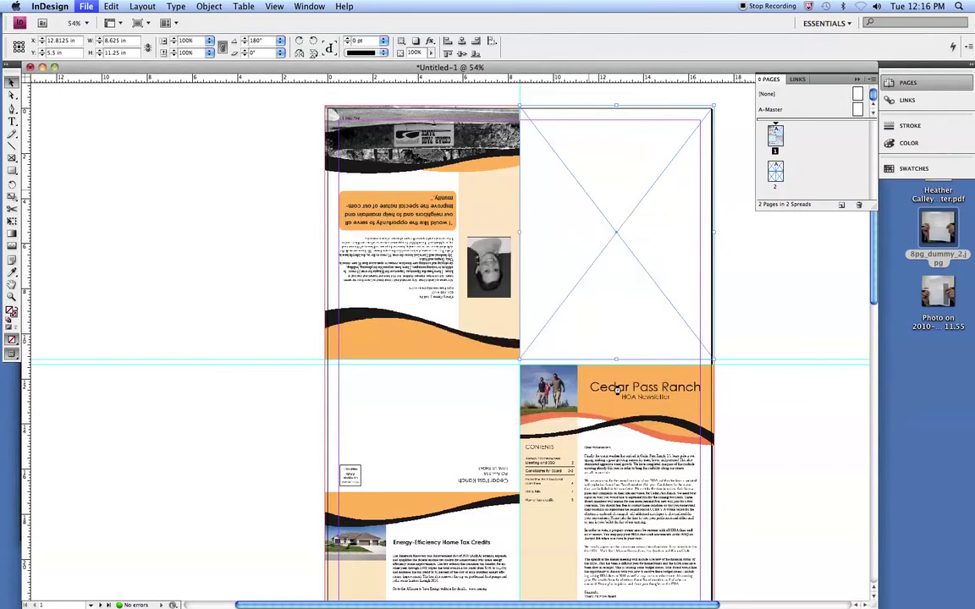
pyautogui.click(565, 264)
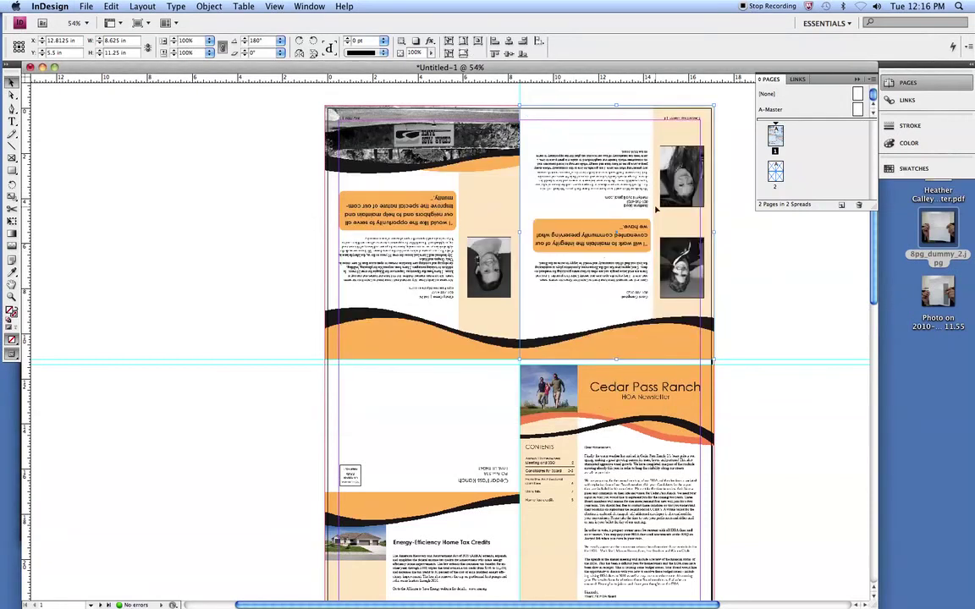
# Scroll down to spread 2 and check the second folded-dummy photo before returning to InDesign
pyautogui.scroll(-5, 677, 253)
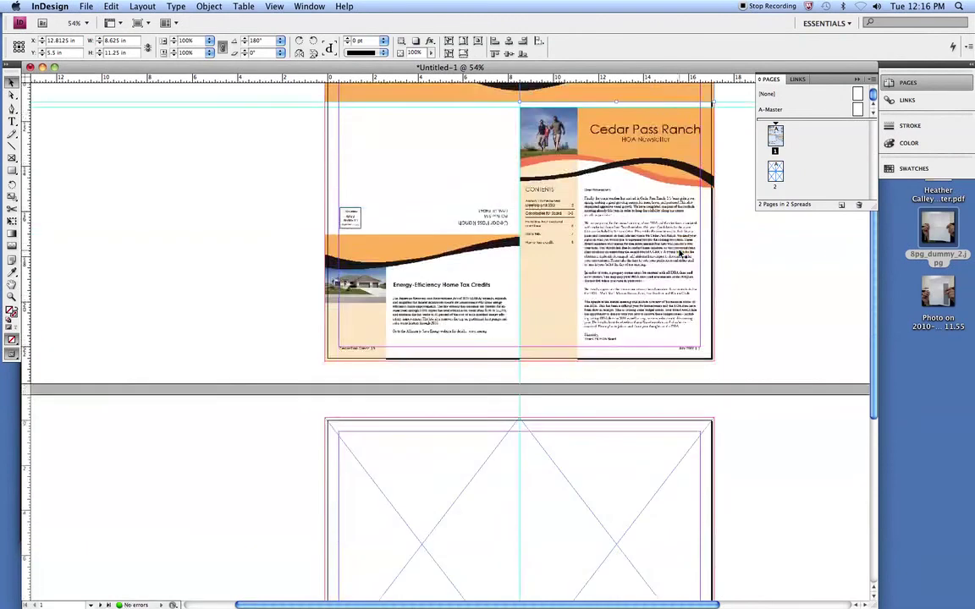
pyautogui.scroll(-3, 728, 252)
pyautogui.click(930, 290)
pyautogui.press('space')
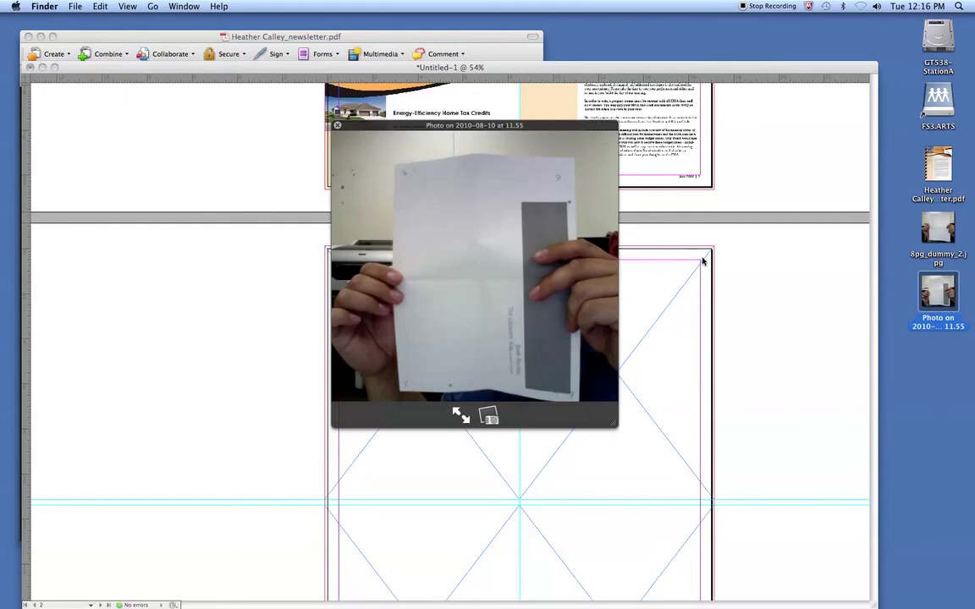
pyautogui.click(705, 315)
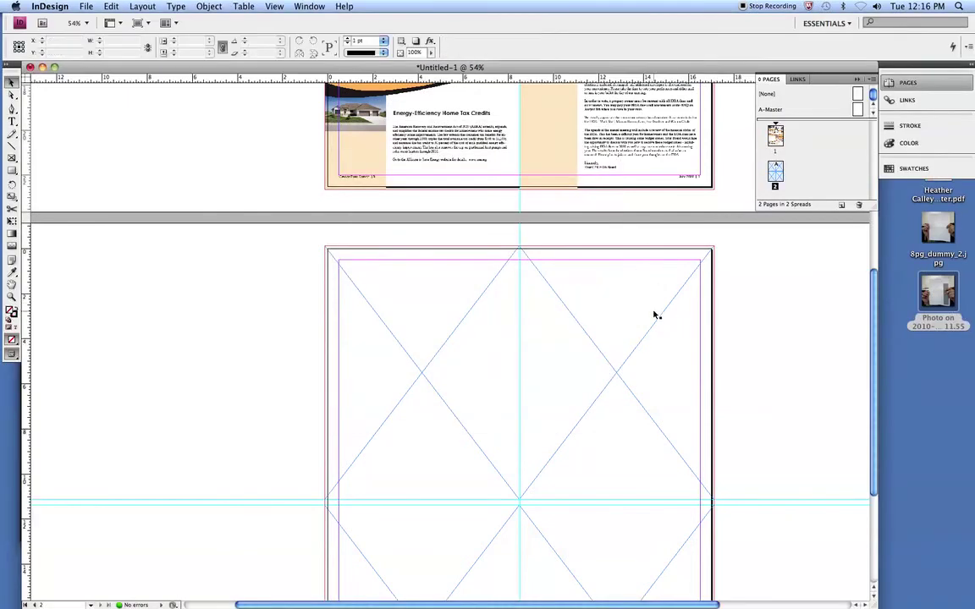
# Place newsletter PDF page 6 into the upper-right frame of spread 2
pyautogui.press('super+d')
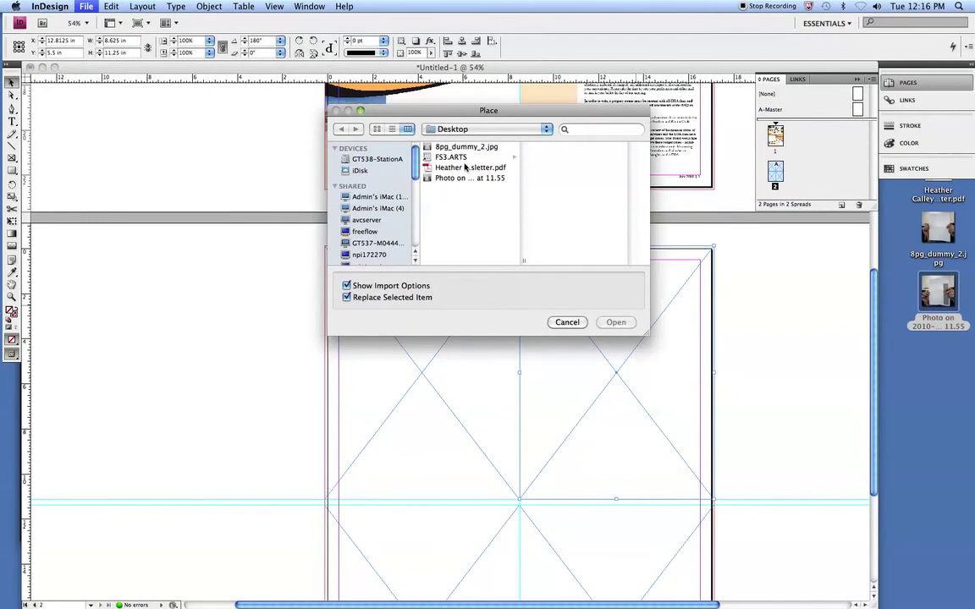
pyautogui.click(616, 322)
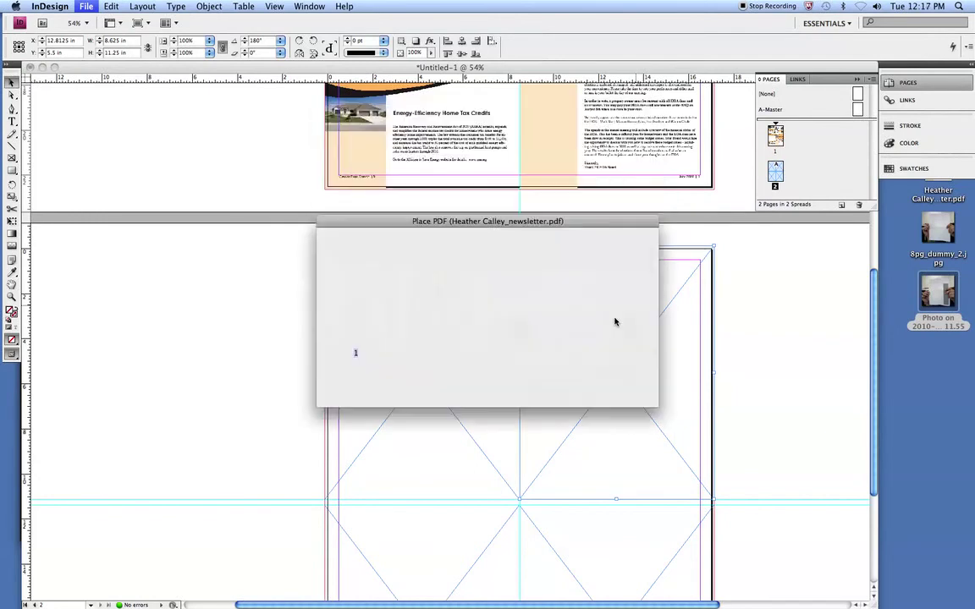
pyautogui.click(411, 354)
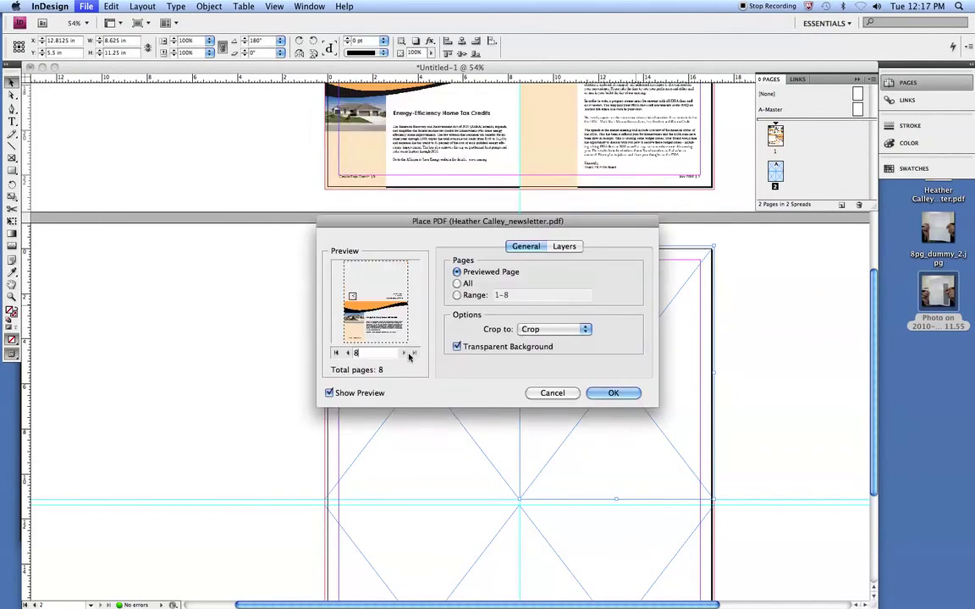
pyautogui.click(349, 354)
pyautogui.click(349, 354)
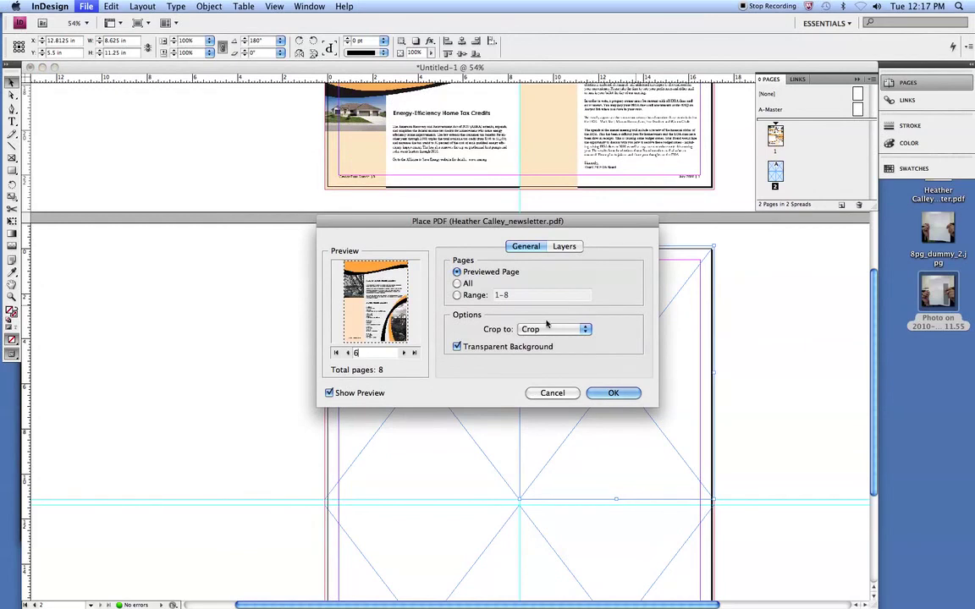
pyautogui.click(617, 394)
pyautogui.click(626, 396)
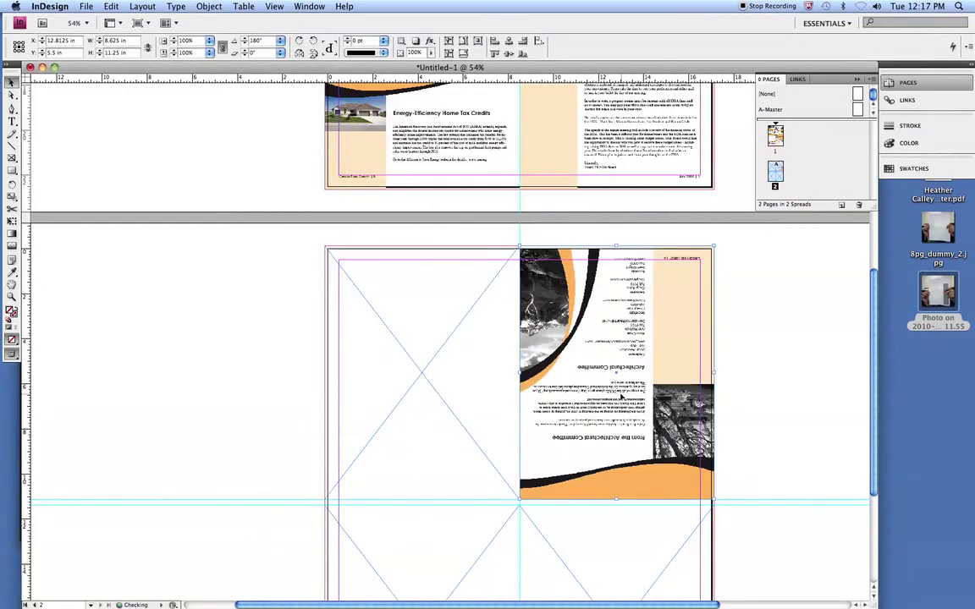
# Re-check the dummy photo, then place newsletter PDF page 3 into the upper-left frame
pyautogui.click(943, 295)
pyautogui.press('space')
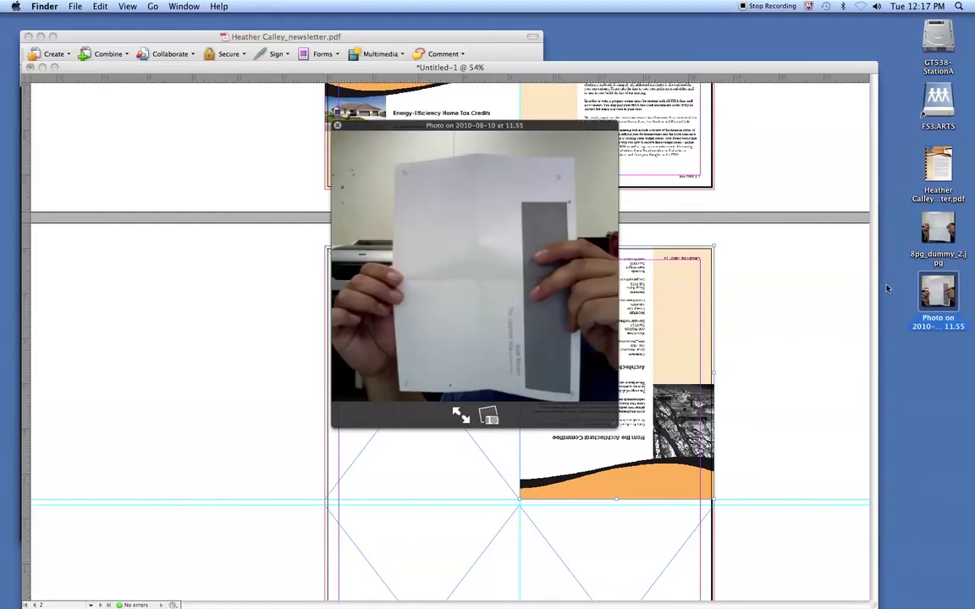
pyautogui.click(427, 448)
pyautogui.press('super+d')
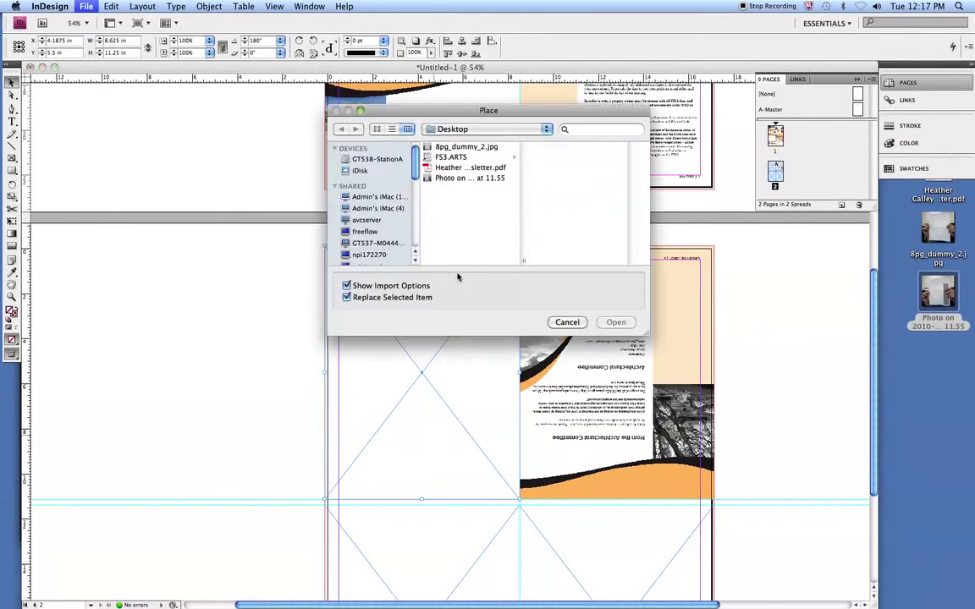
pyautogui.click(465, 167)
pyautogui.click(615, 322)
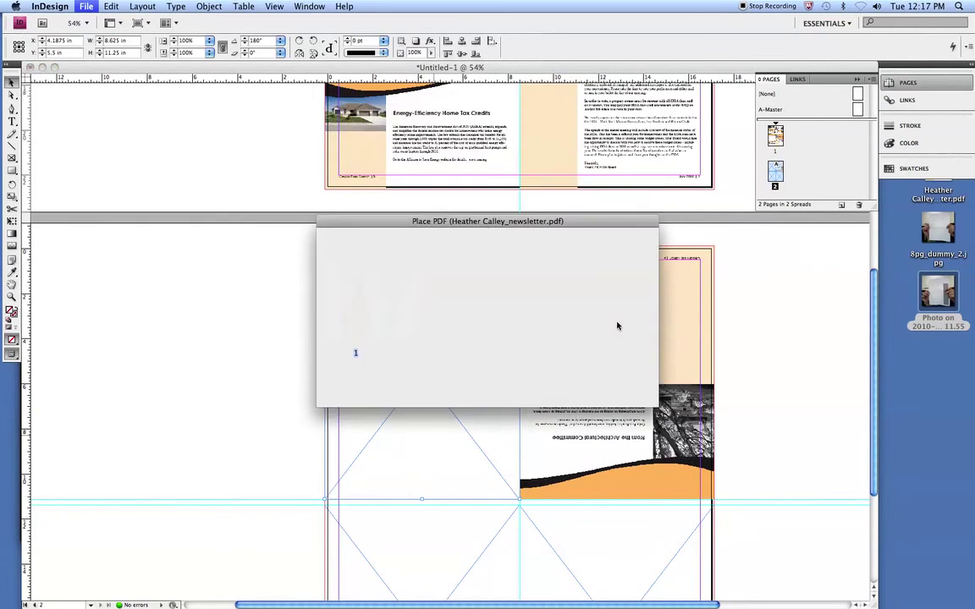
pyautogui.click(406, 354)
pyautogui.click(405, 354)
pyautogui.click(614, 394)
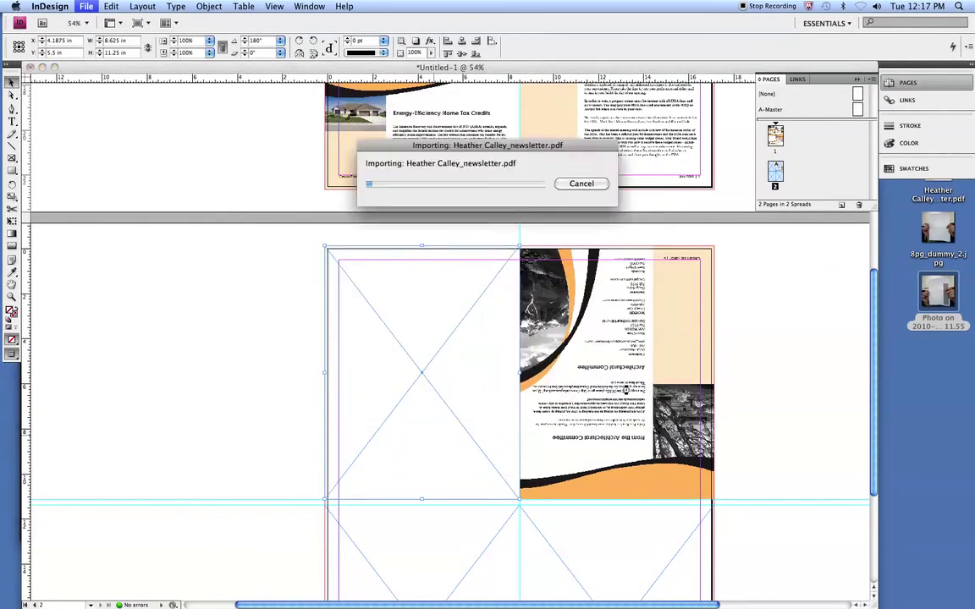
# Nudge the placed page 3 inside its frame with the Direct Selection tool
pyautogui.click(11, 95)
pyautogui.click(350, 308)
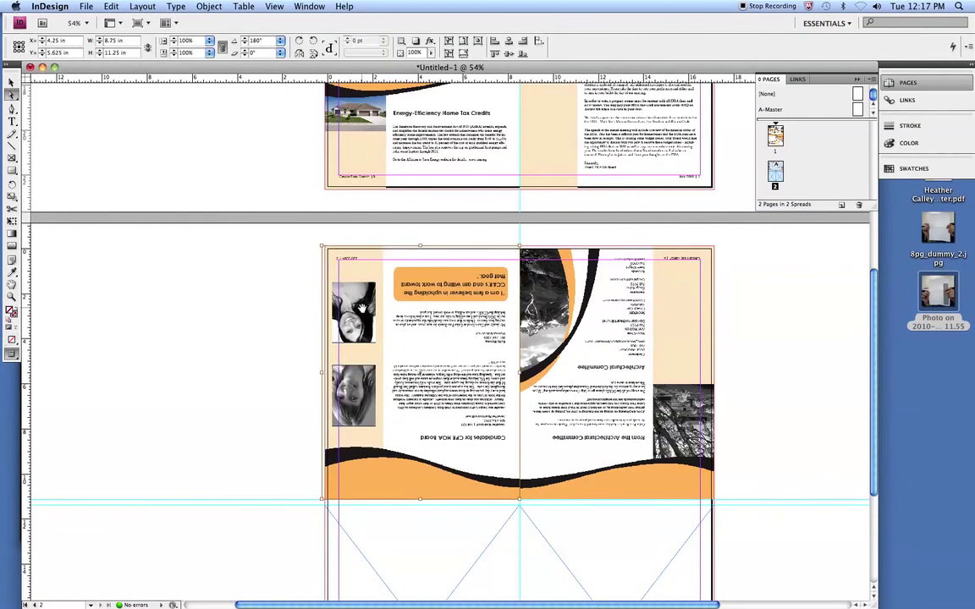
pyautogui.moveTo(364, 306); pyautogui.dragTo(378, 313)
pyautogui.scroll(-5, 378, 316)
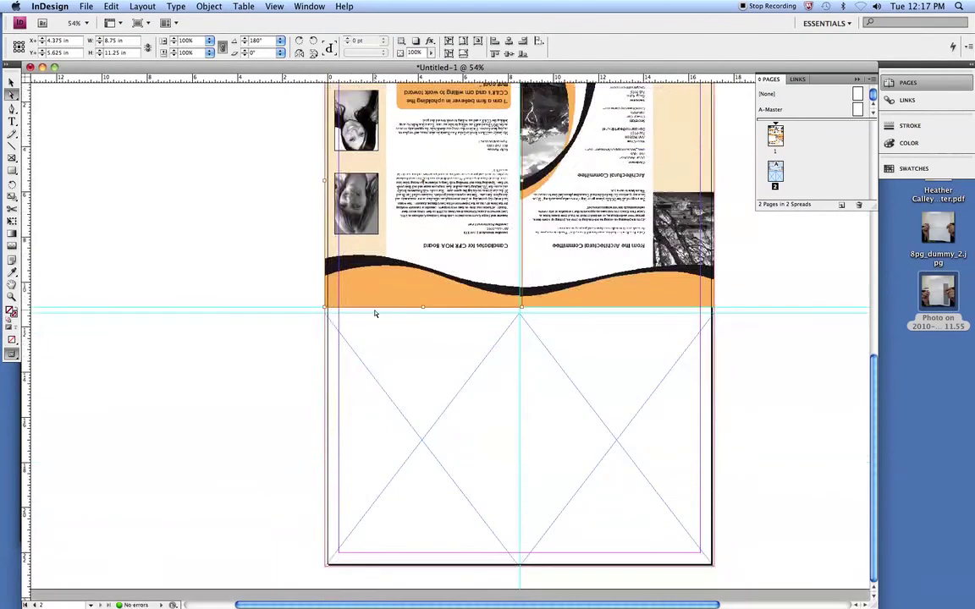
# Place newsletter PDF page 2 into the lower-left frame
pyautogui.click(394, 337)
pyautogui.press('super+d')
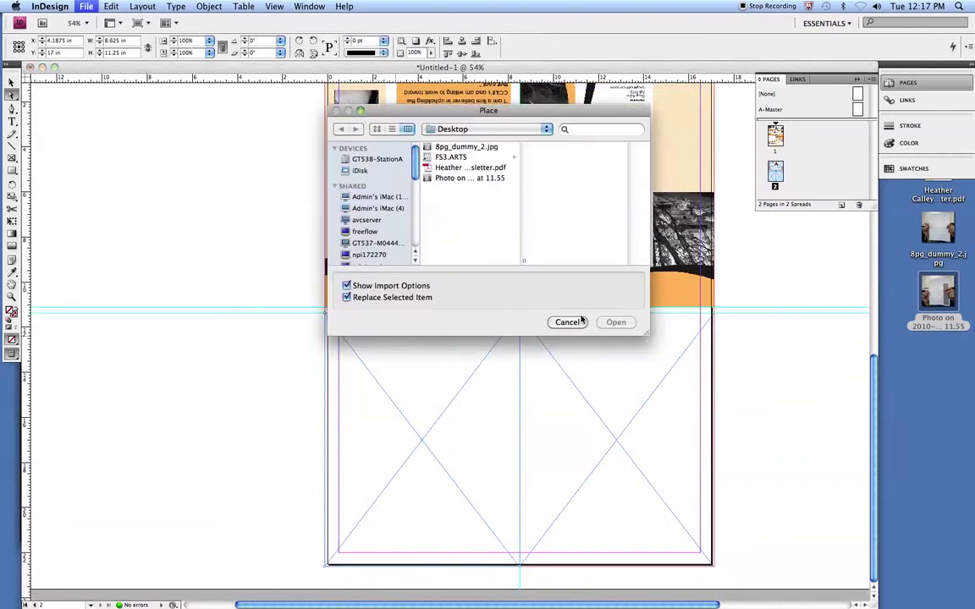
pyautogui.click(471, 169)
pyautogui.click(615, 321)
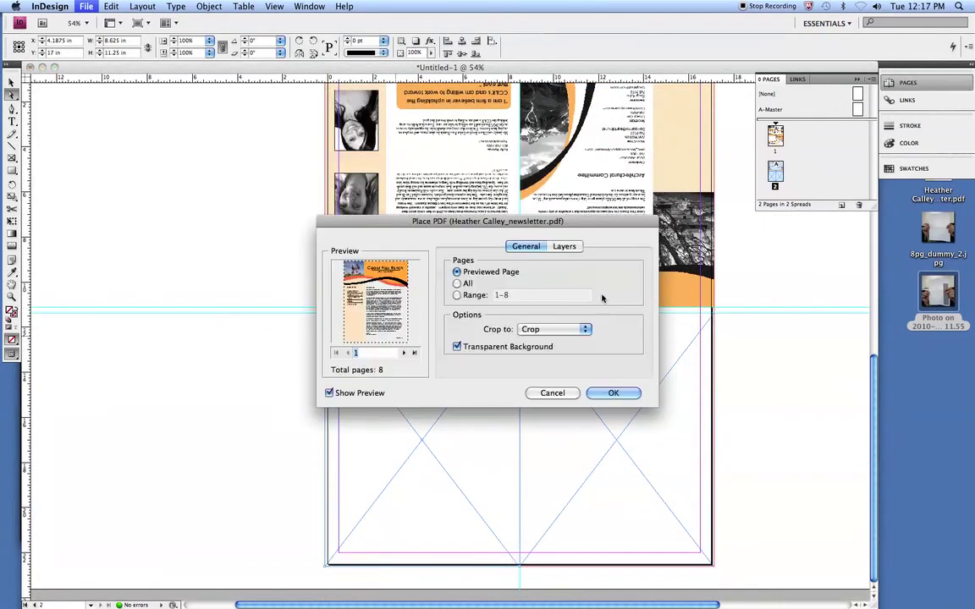
pyautogui.click(403, 353)
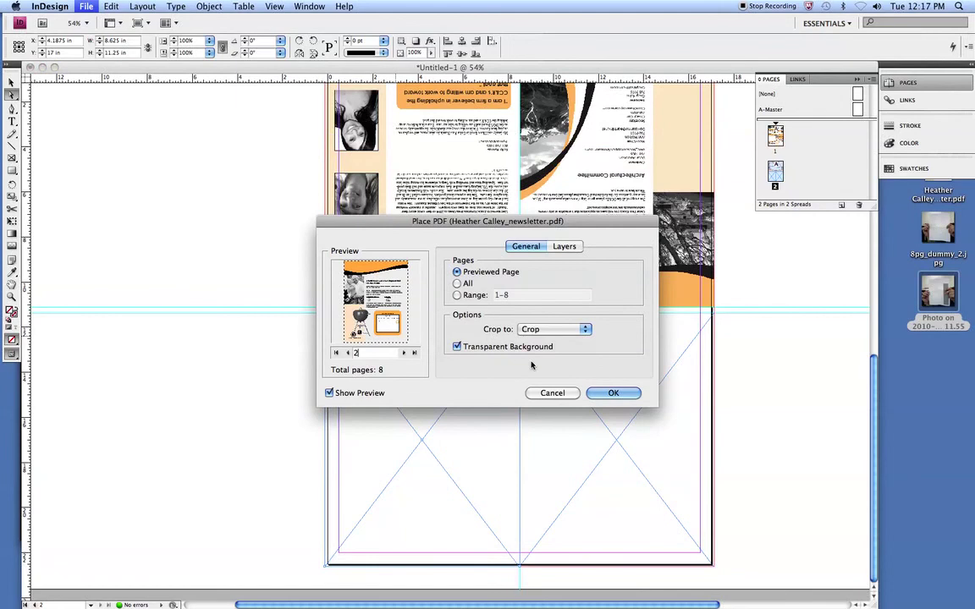
pyautogui.click(614, 394)
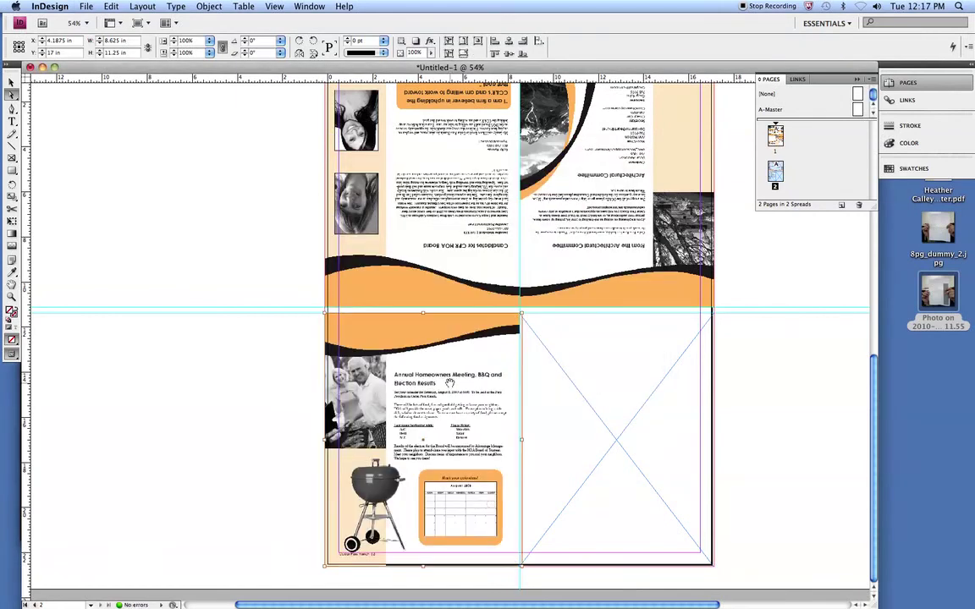
# Place the Utility Bills newsletter page into the lower-right frame and nudge it slightly left
pyautogui.click(580, 404)
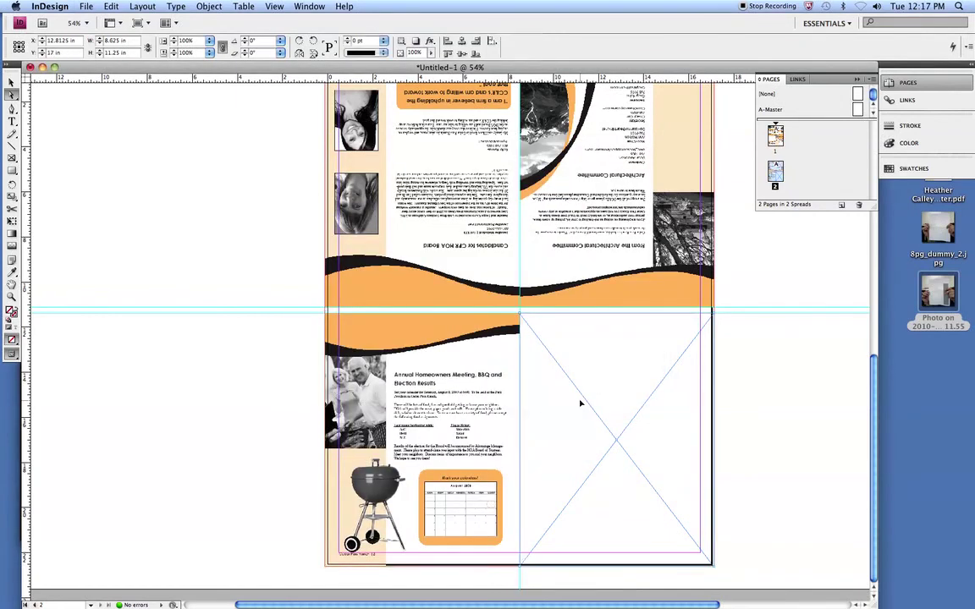
pyautogui.press('super+d')
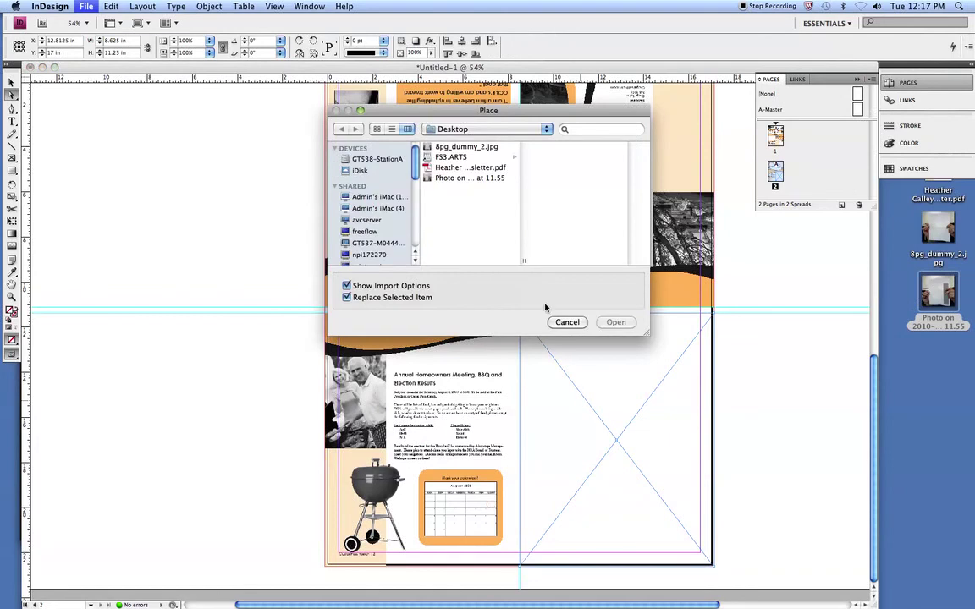
pyautogui.click(483, 169)
pyautogui.click(616, 322)
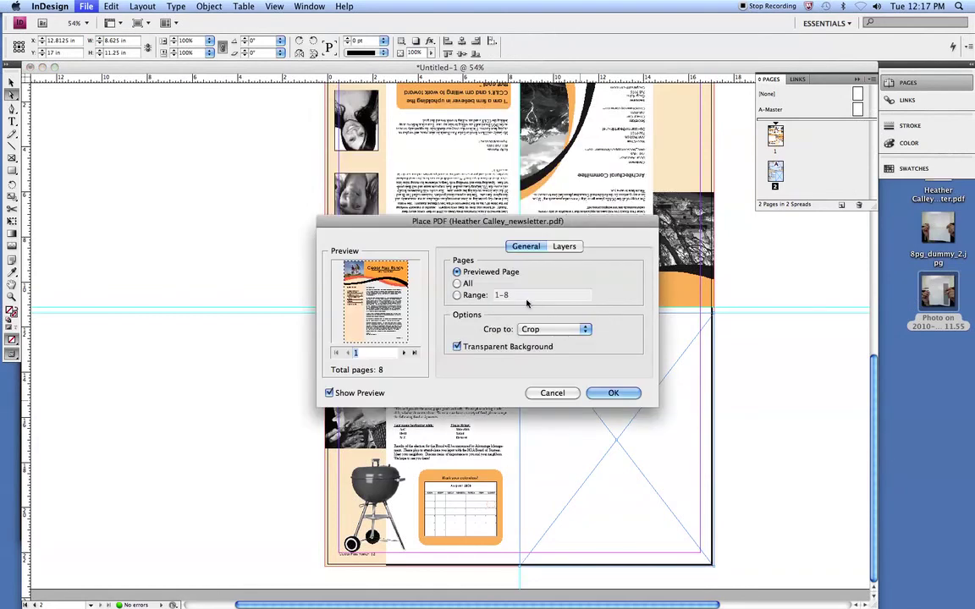
pyautogui.click(404, 353)
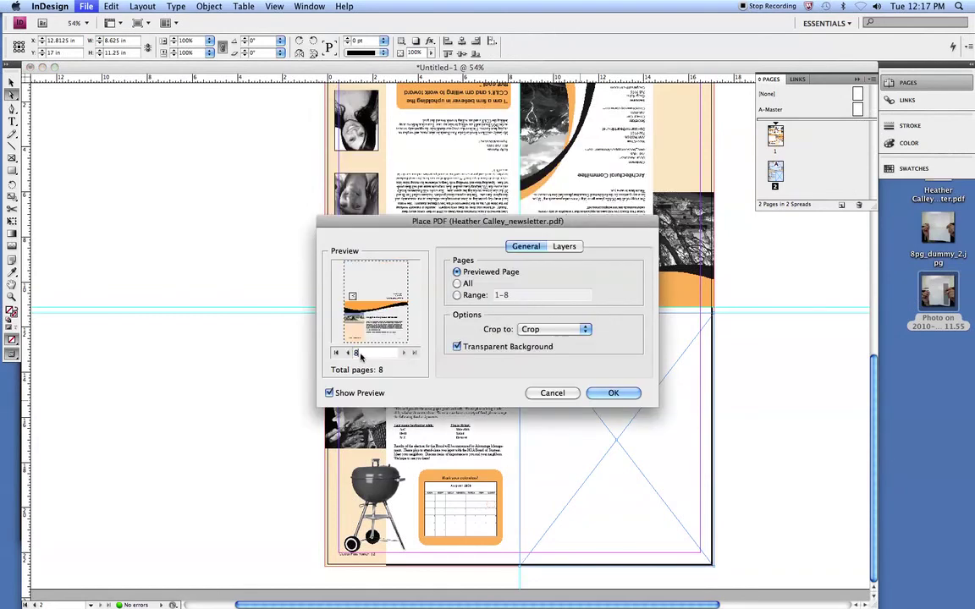
pyautogui.click(615, 393)
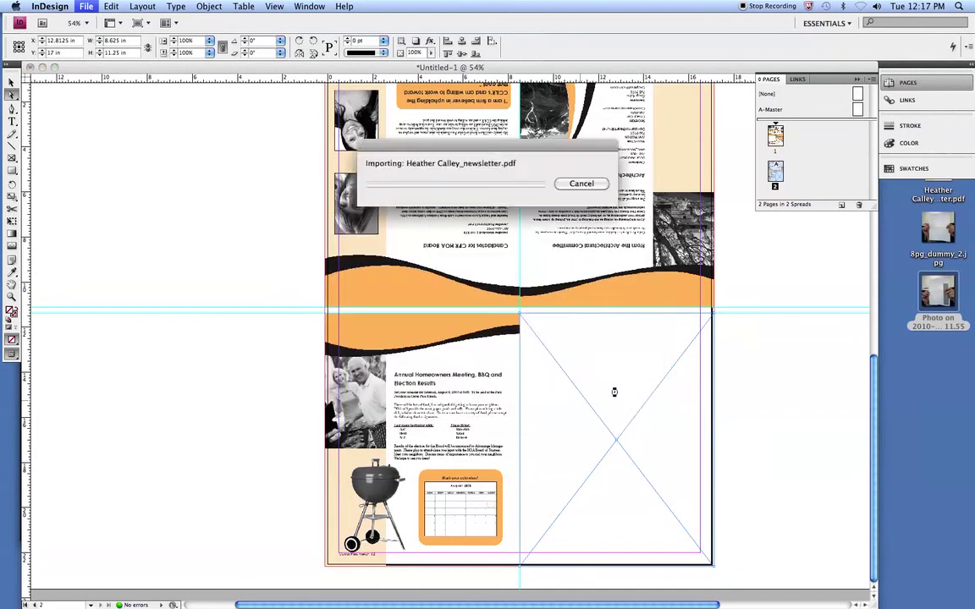
pyautogui.moveTo(620, 390); pyautogui.dragTo(617, 390)
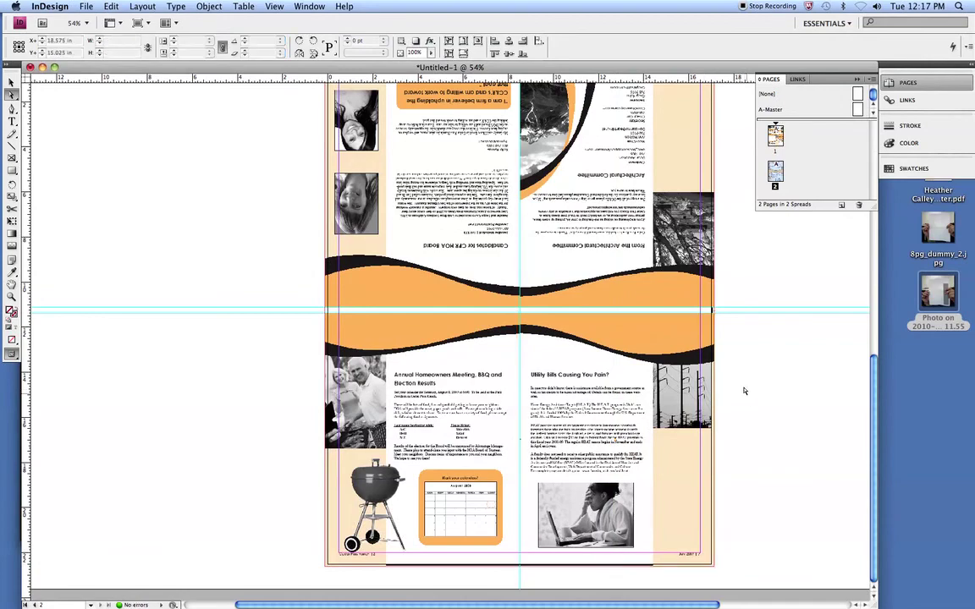